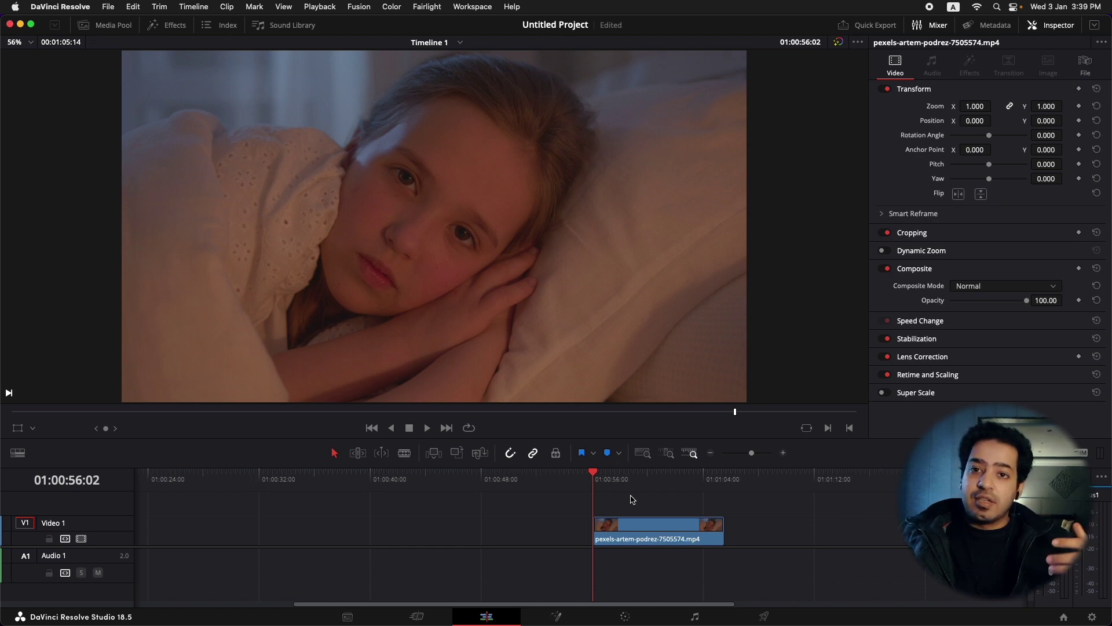
On the Color page, drag Temp to -3110.0 and Tint to -84.00 for a cooler look
key(shift+6)
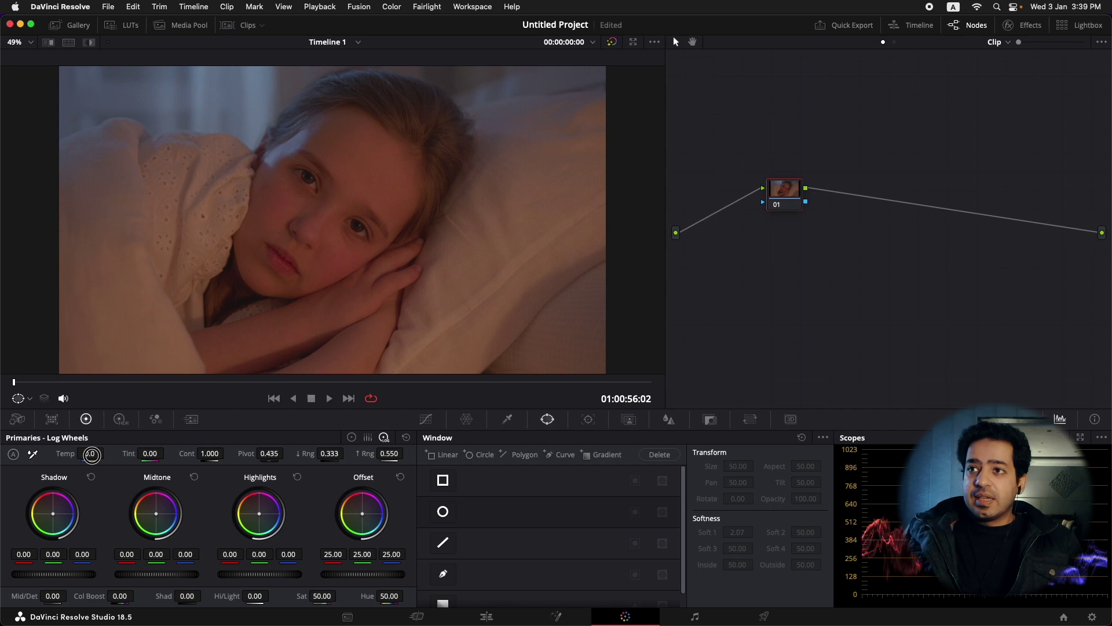
mouse_move(91, 454)
mouse_down()
mouse_move(31, 449)
mouse_move(90, 454)
mouse_up()
drag(166, 465, 124, 455)
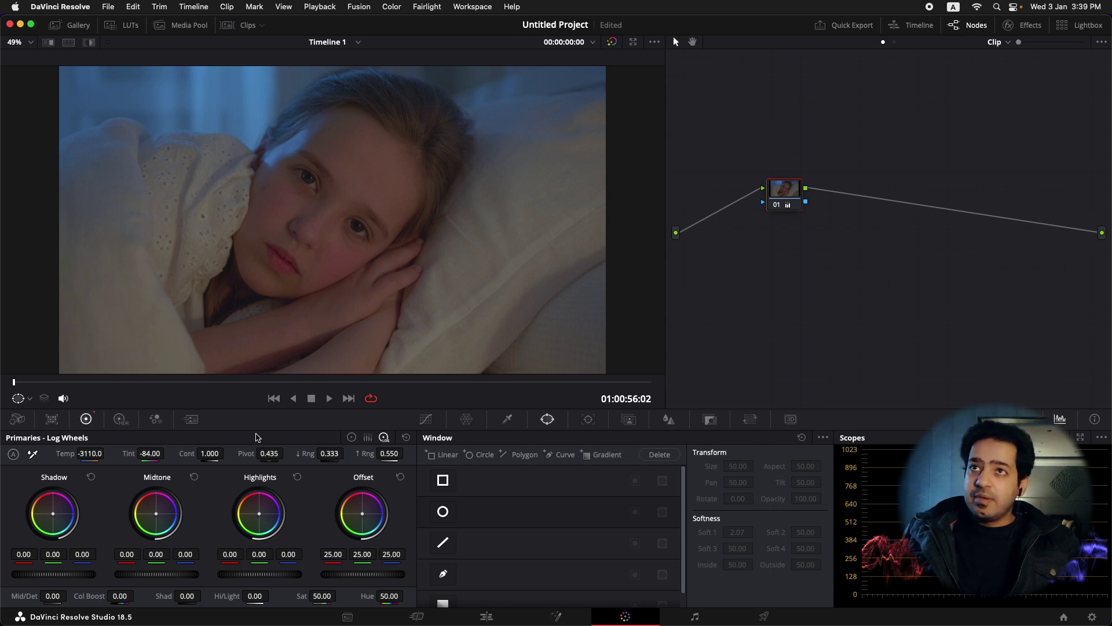
Reset the existing grade on node 01 and nudge it lower in the graph
right_click(784, 194)
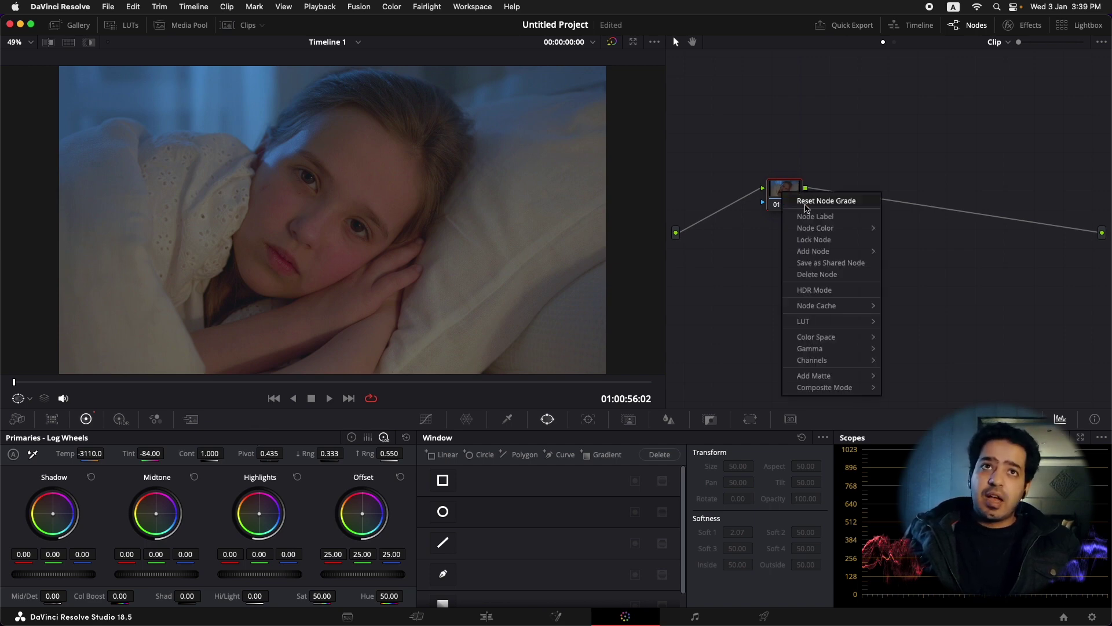
click(806, 208)
drag(785, 192, 783, 207)
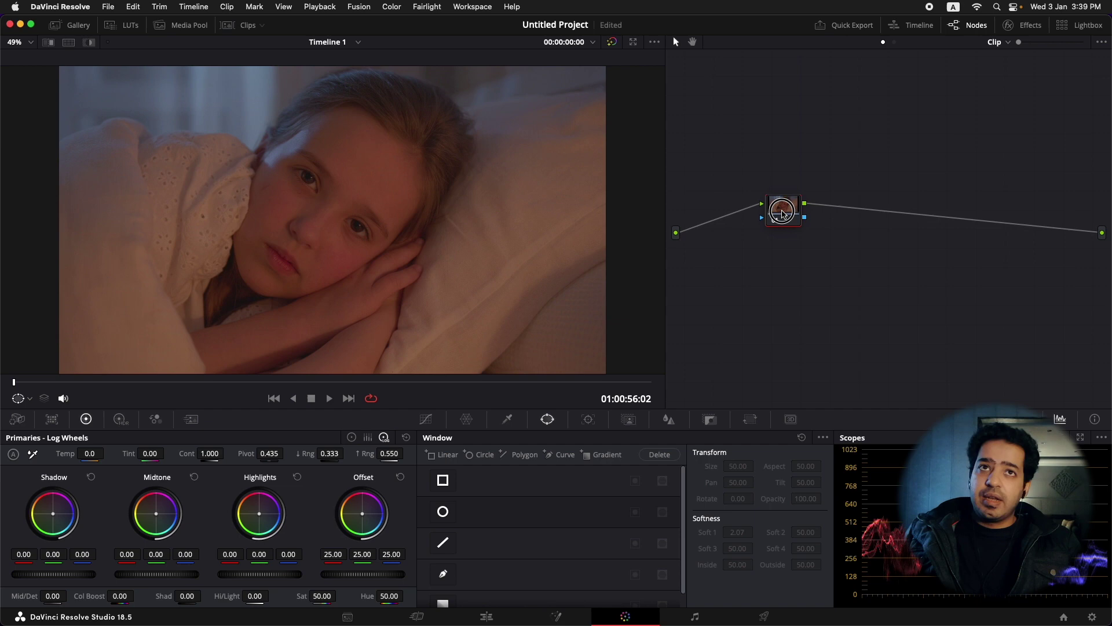
Label node 01 'wb' and white-balance off the pillow to Temp -4000.0, Tint -76.04
right_click(782, 212)
click(804, 235)
text(wb)
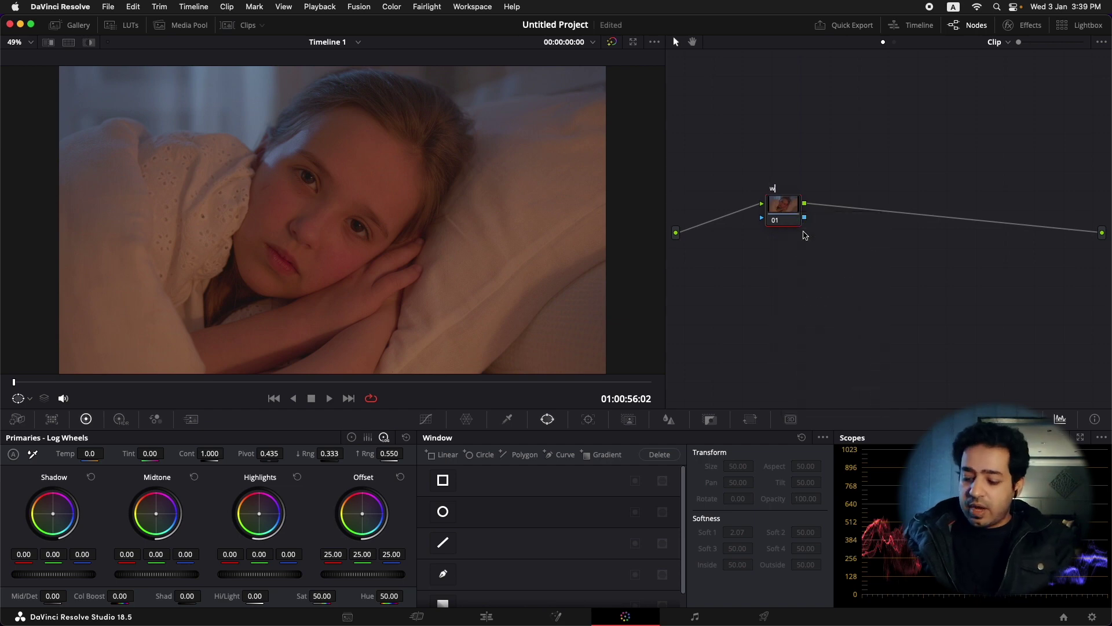
key(Return)
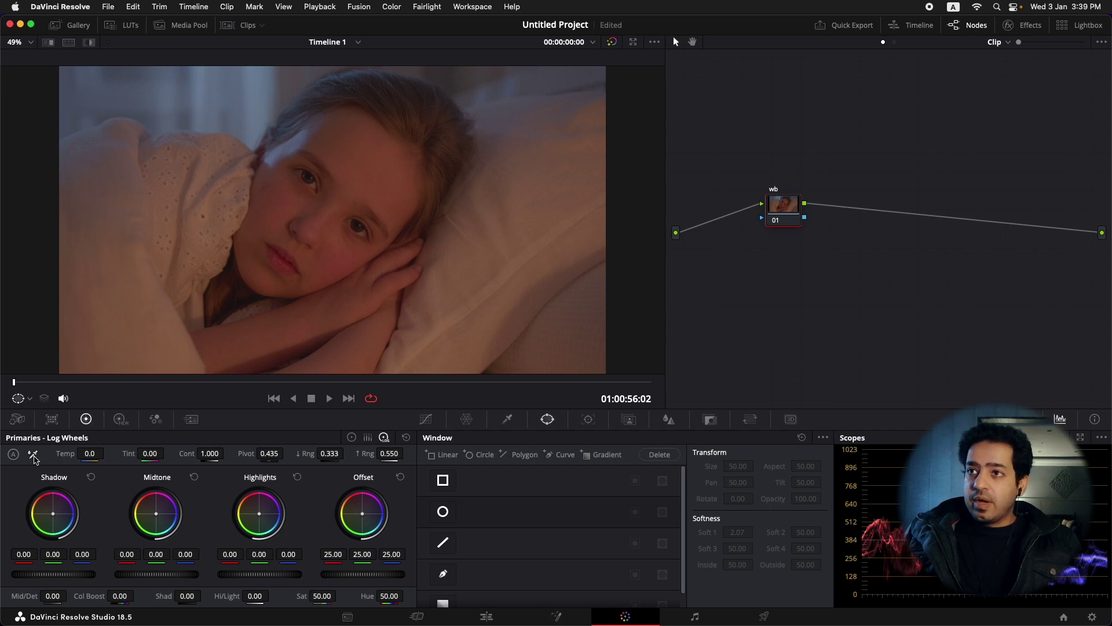
click(32, 454)
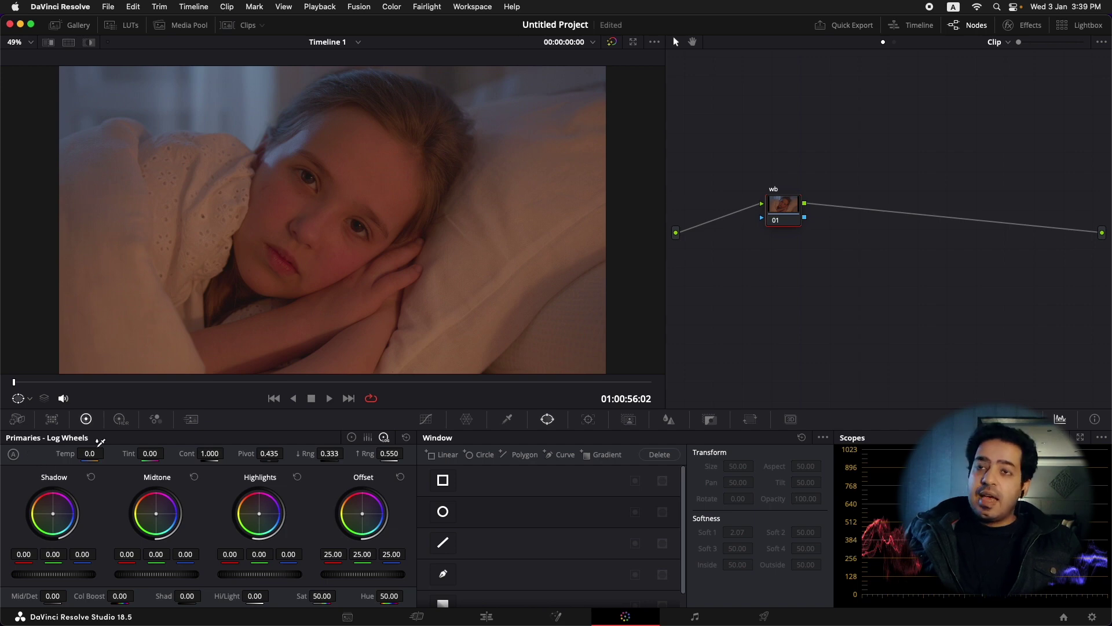
click(435, 335)
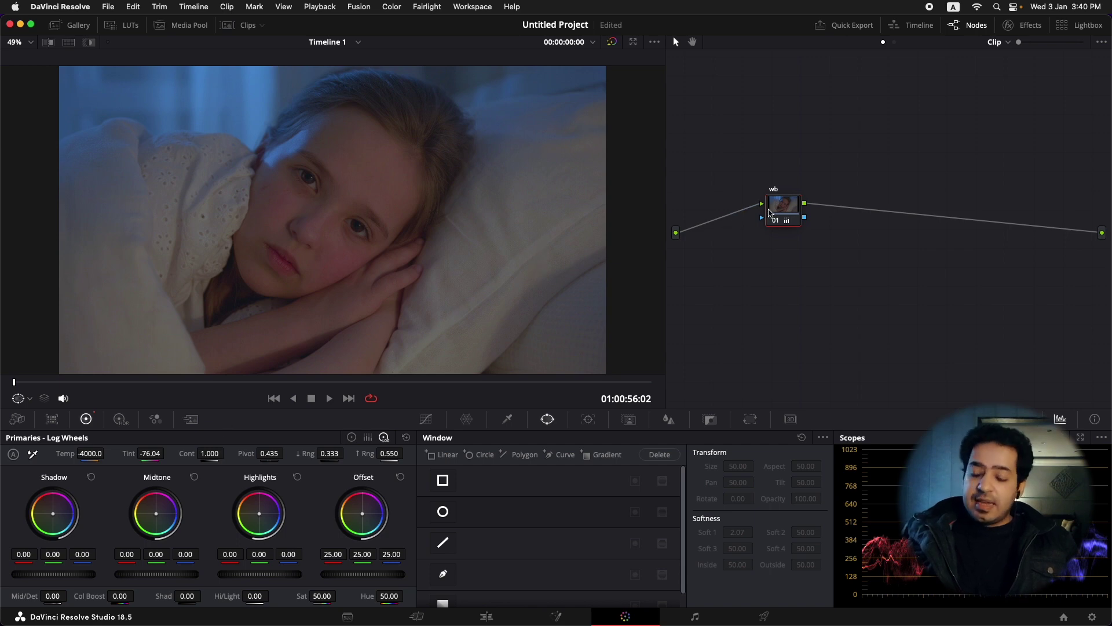
Add a serial node after wb and label it 'exp'
key(alt+s)
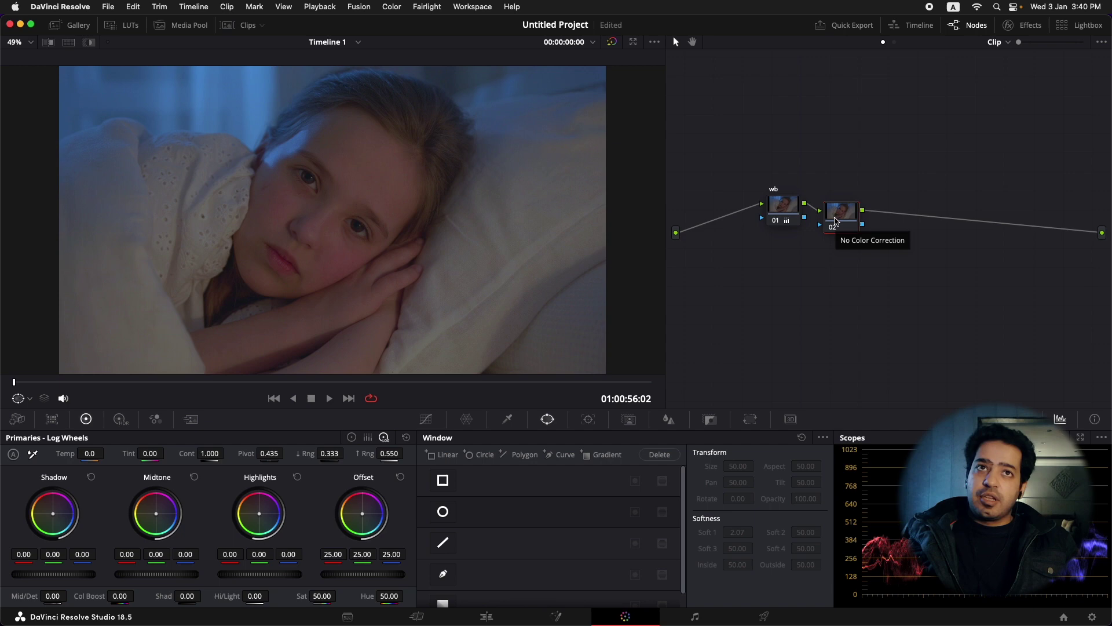
right_click(836, 220)
click(846, 242)
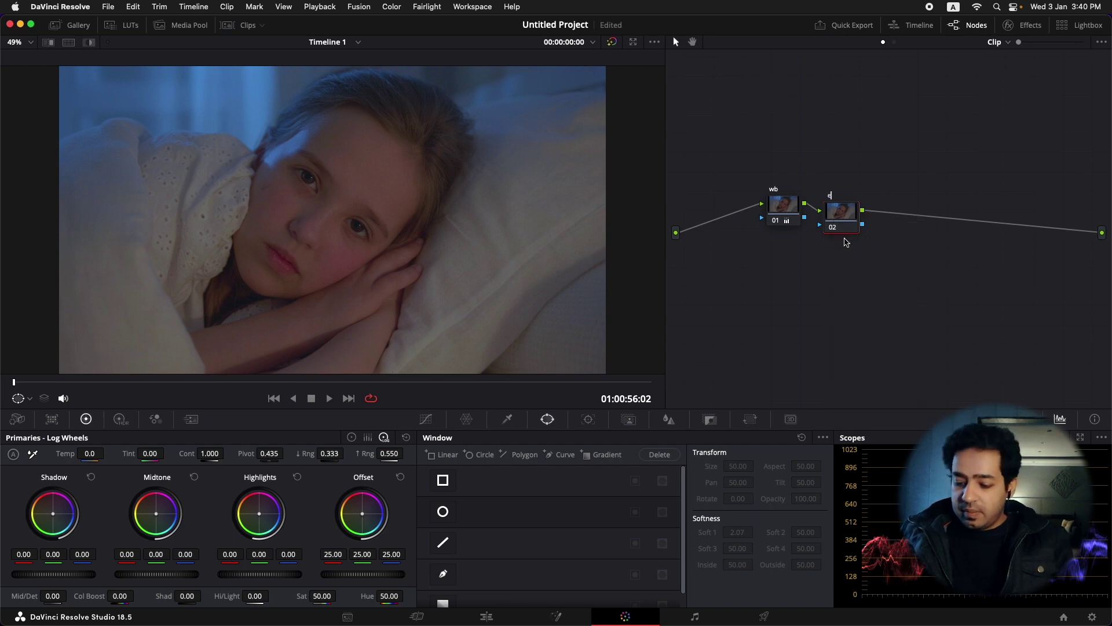
text(exp)
key(Return)
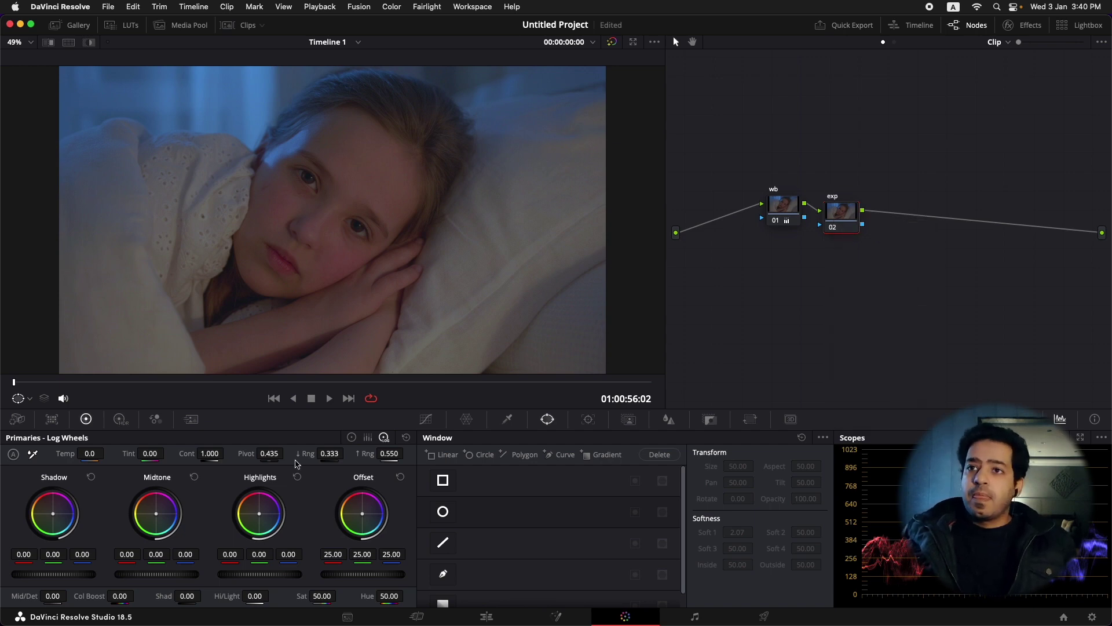
On the Color Wheels, raise Gain to 1.13 and lower Lift to -0.01, then toggle for comparison
click(351, 438)
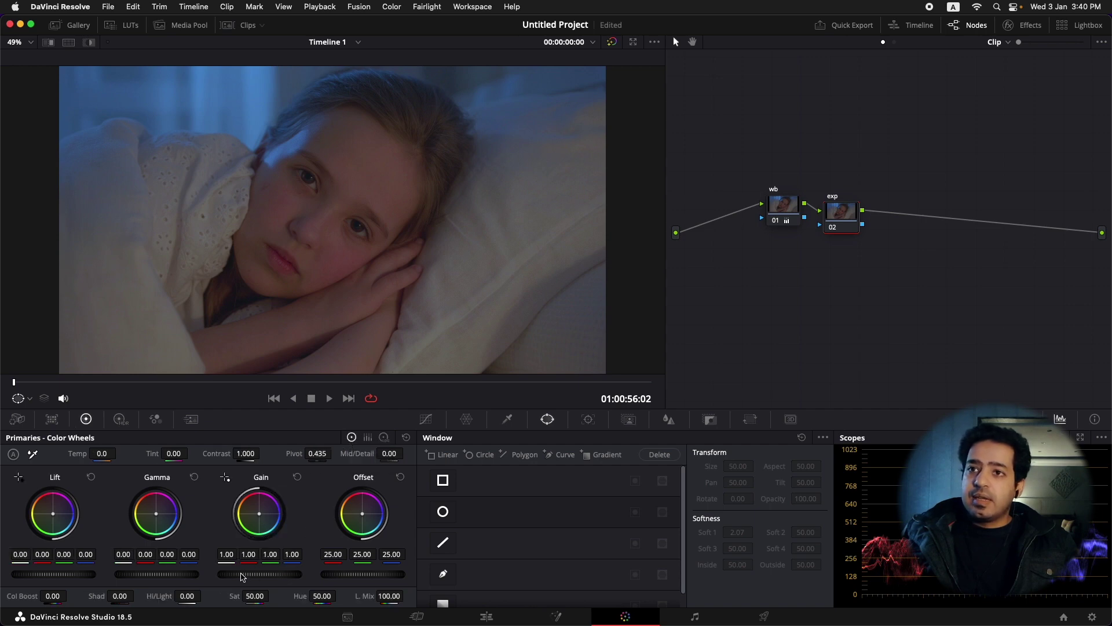
drag(256, 577, 286, 576)
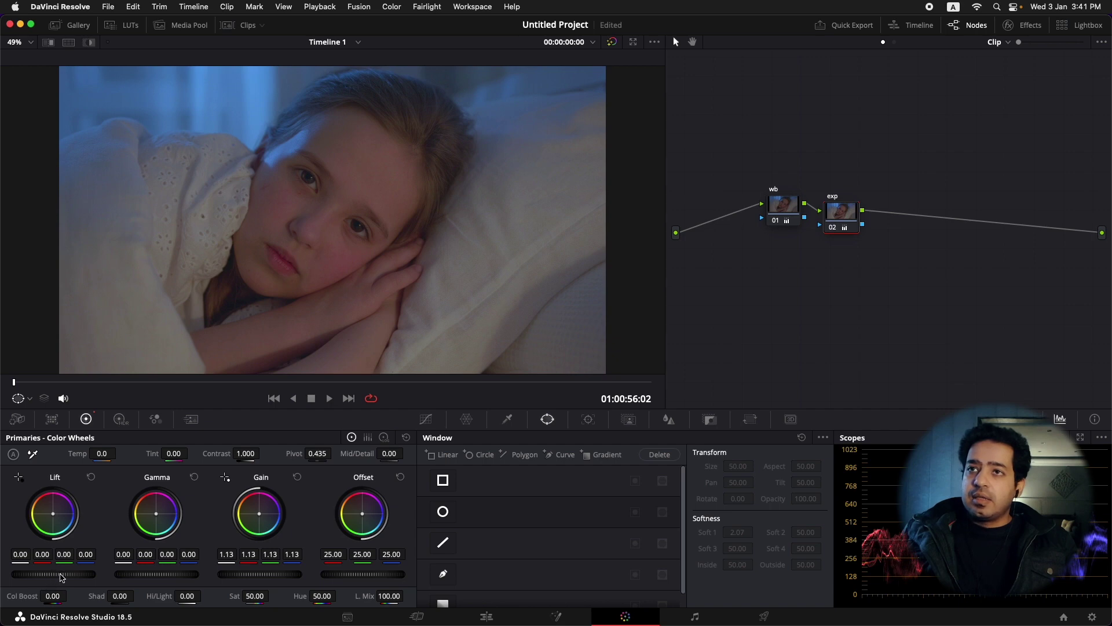
drag(62, 577, 52, 573)
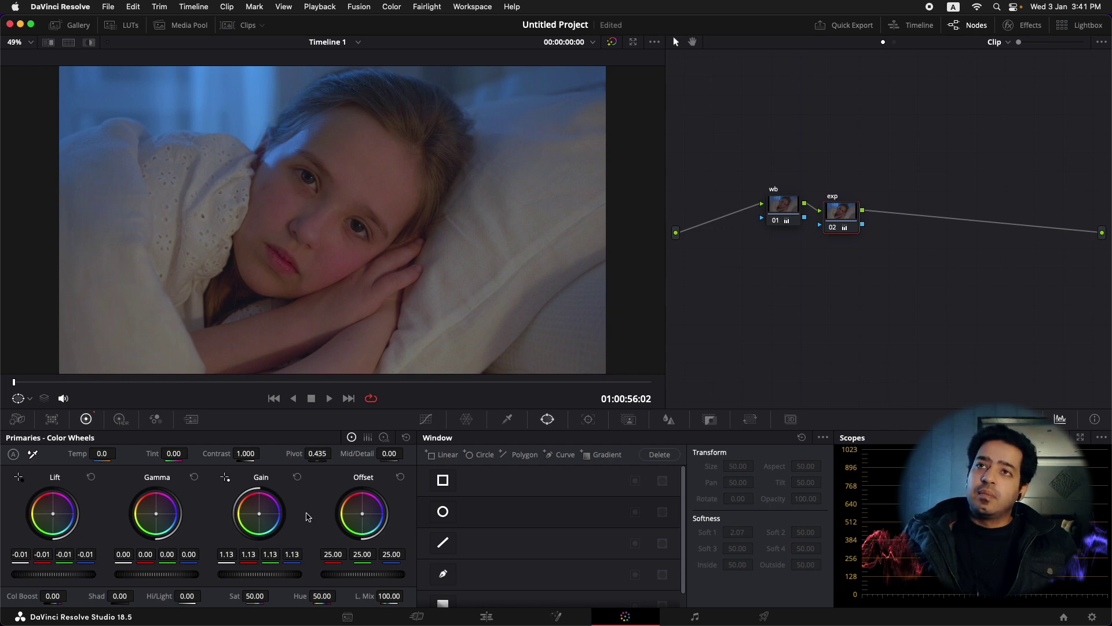
key(super+d)
key(super+d)
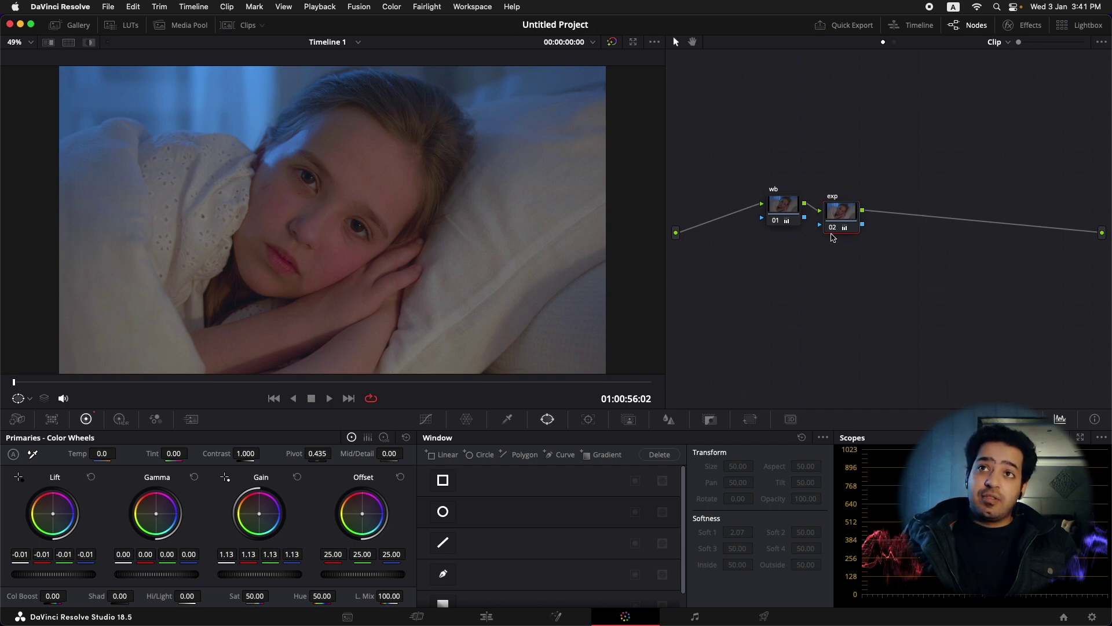
Add a third serial node after exp and label it 'Tone'
key(alt+s)
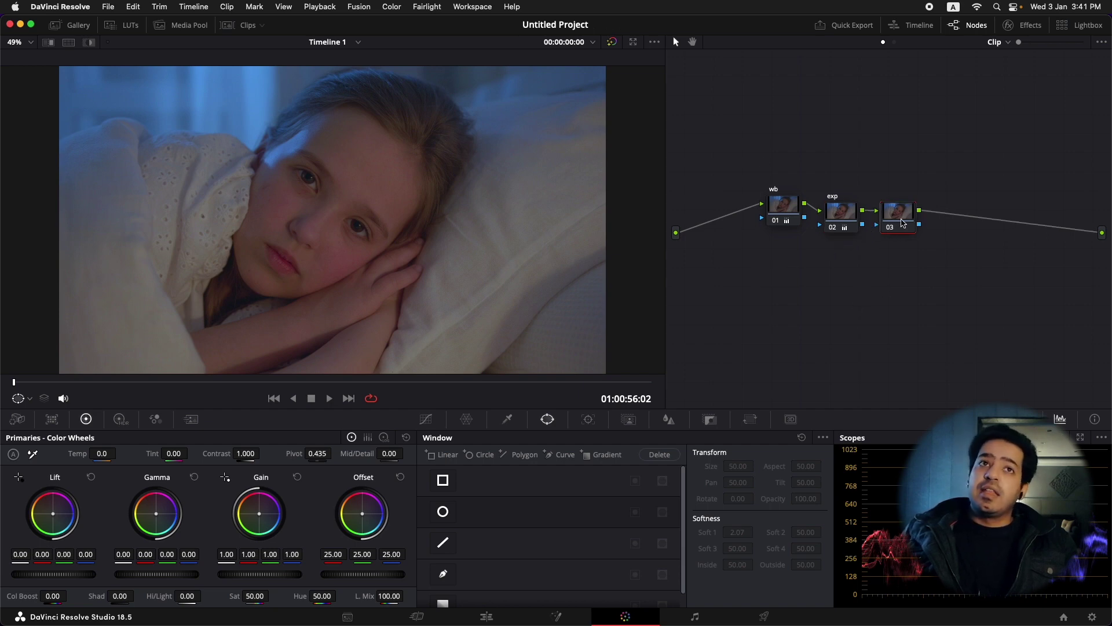
right_click(908, 239)
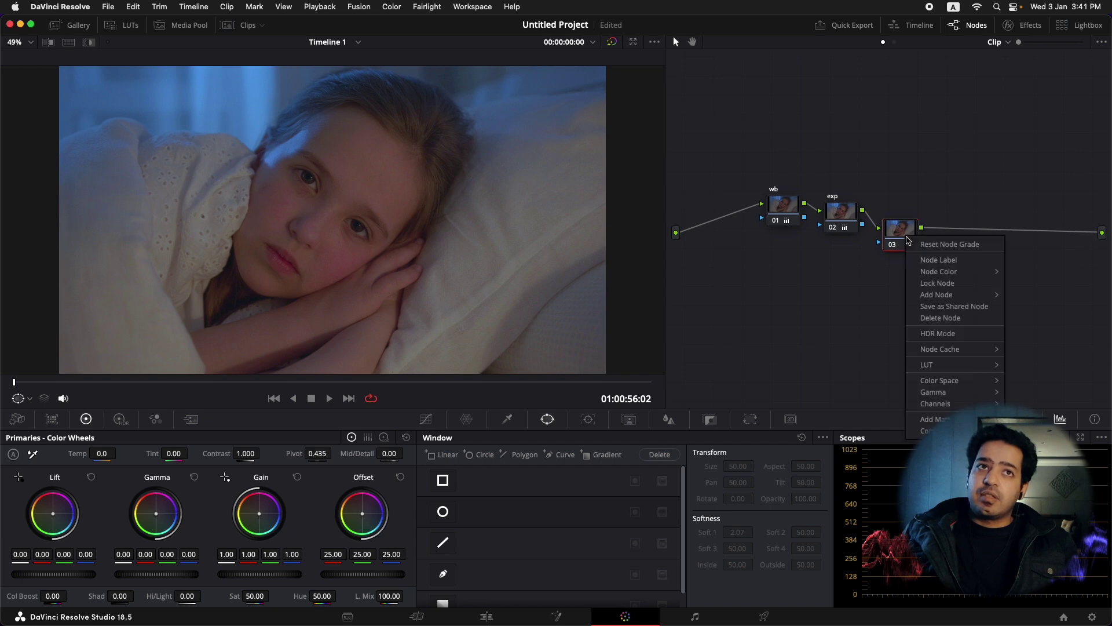
click(923, 262)
text(Tone)
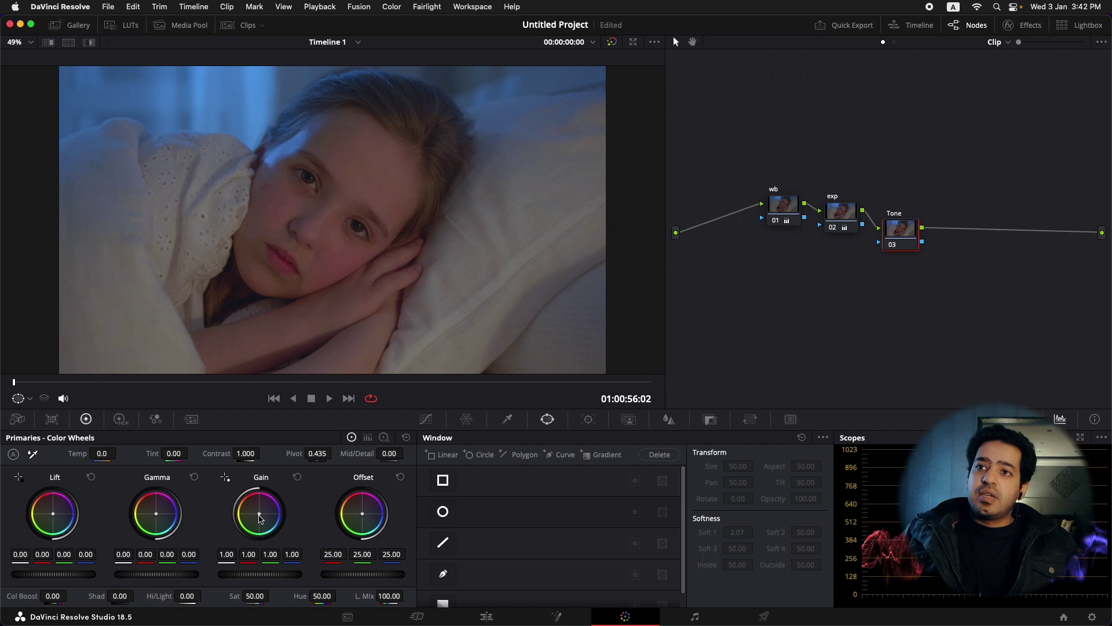
Warm the Gain wheel to 1.09, 0.99, 0.84, nudge the Lift balance, and toggle to compare
mouse_move(259, 515)
mouse_down()
mouse_move(243, 505)
mouse_move(238, 515)
mouse_up()
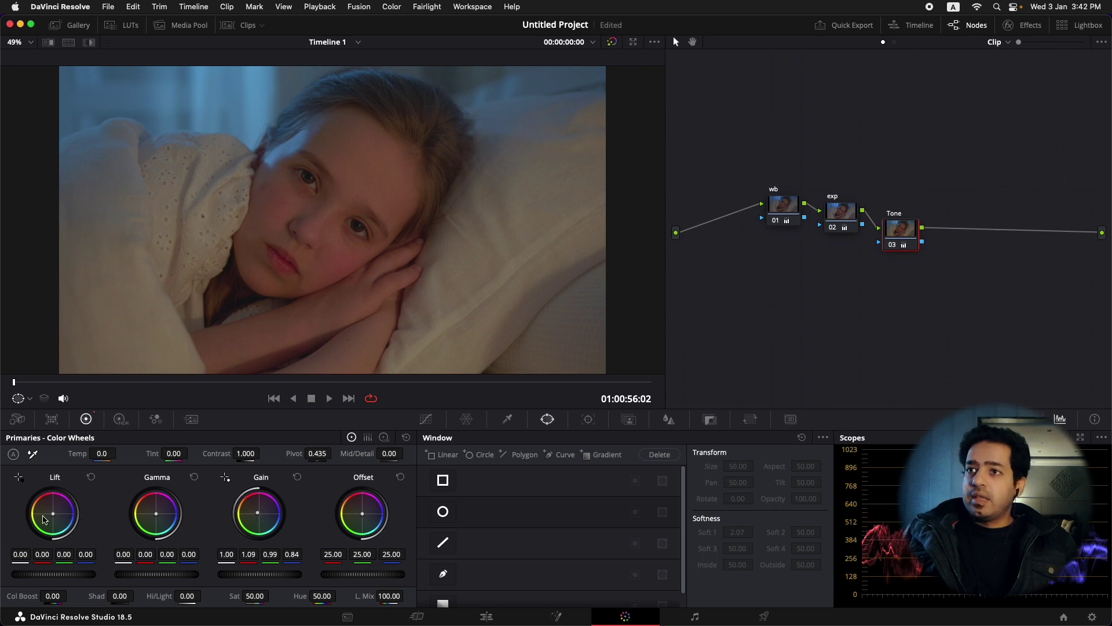
drag(53, 517, 55, 518)
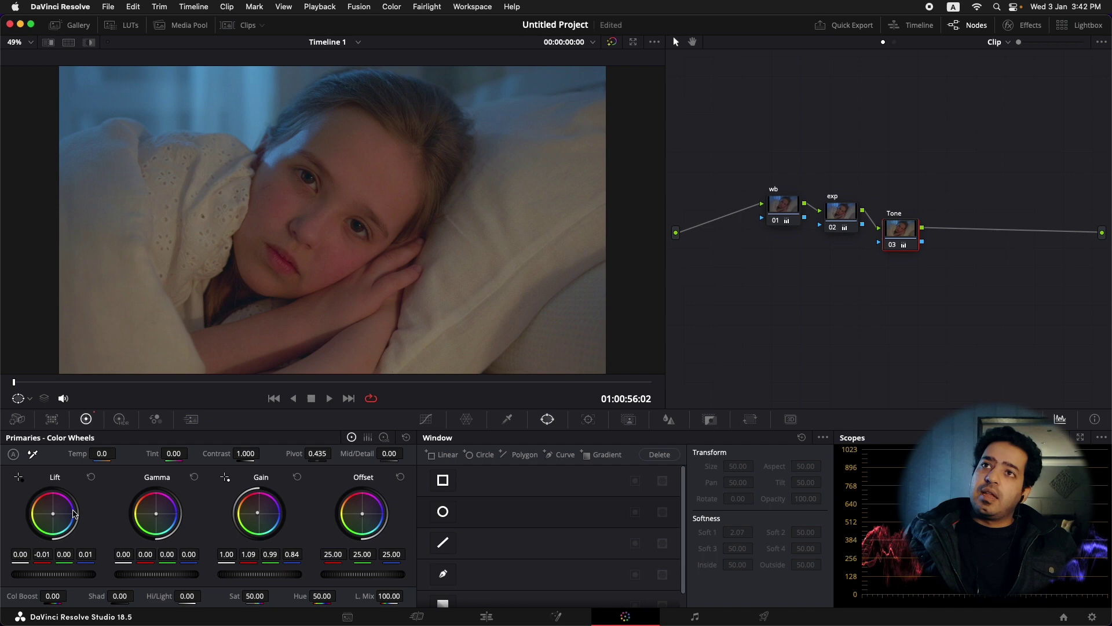
key(super+d)
key(super+d)
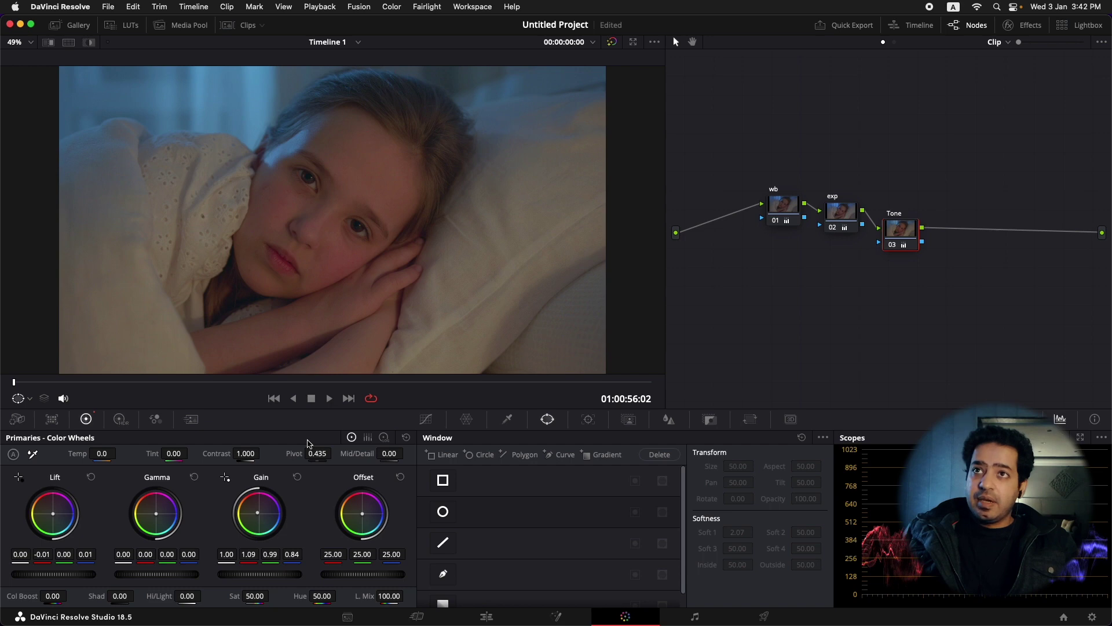
Compare graded and ungraded versions with Shift+D, nudge Tone up, and add node 04
key(shift+d)
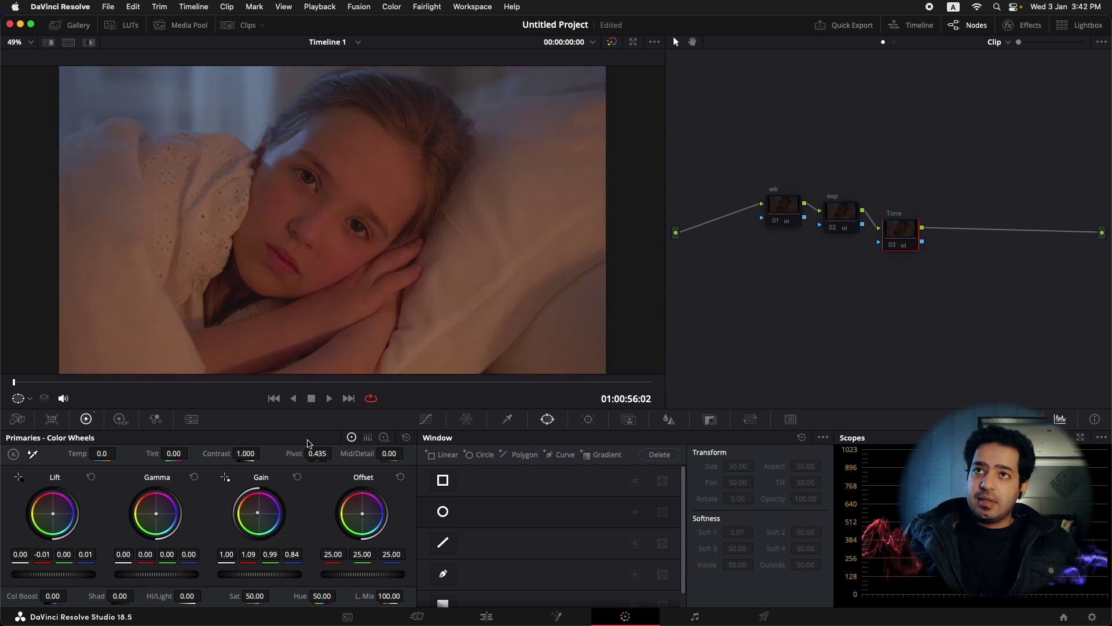
key(shift+d)
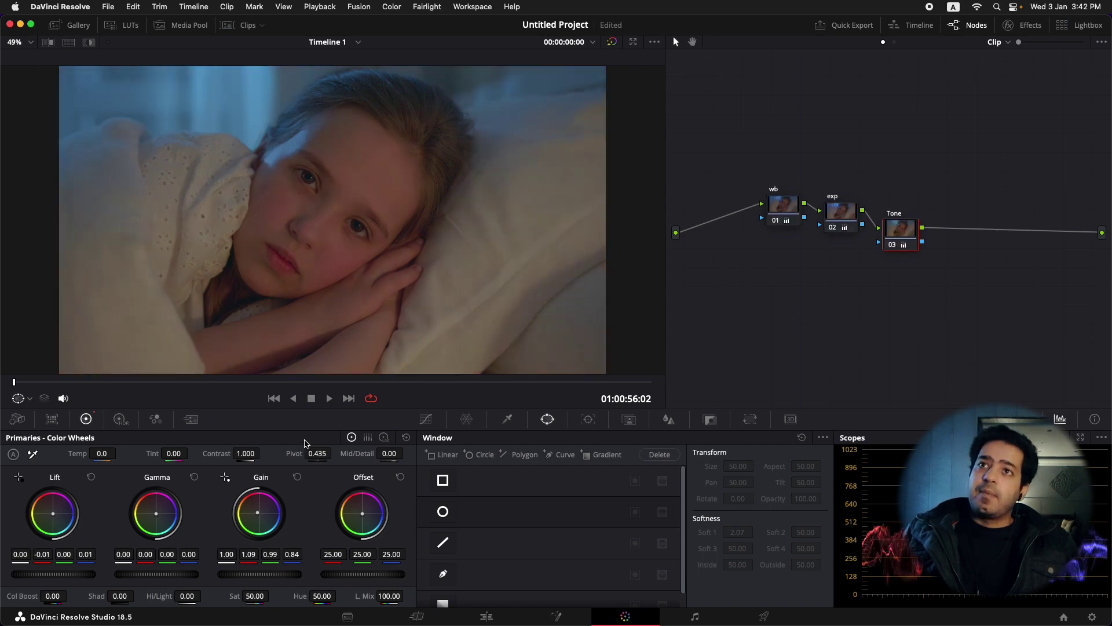
key(shift+d)
key(shift+d)
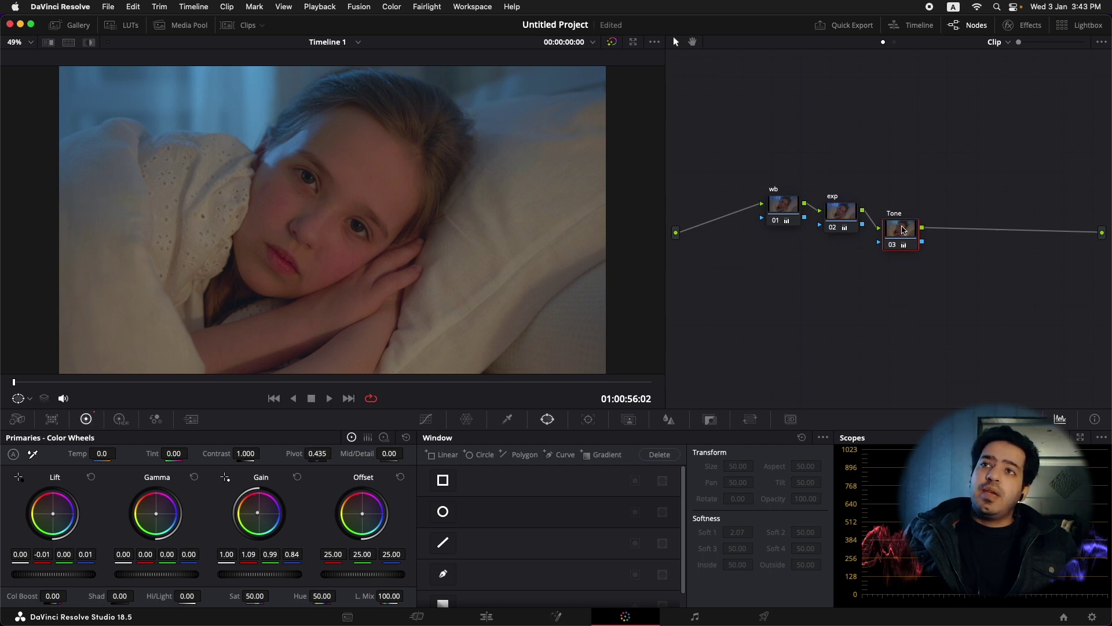
drag(902, 234, 902, 228)
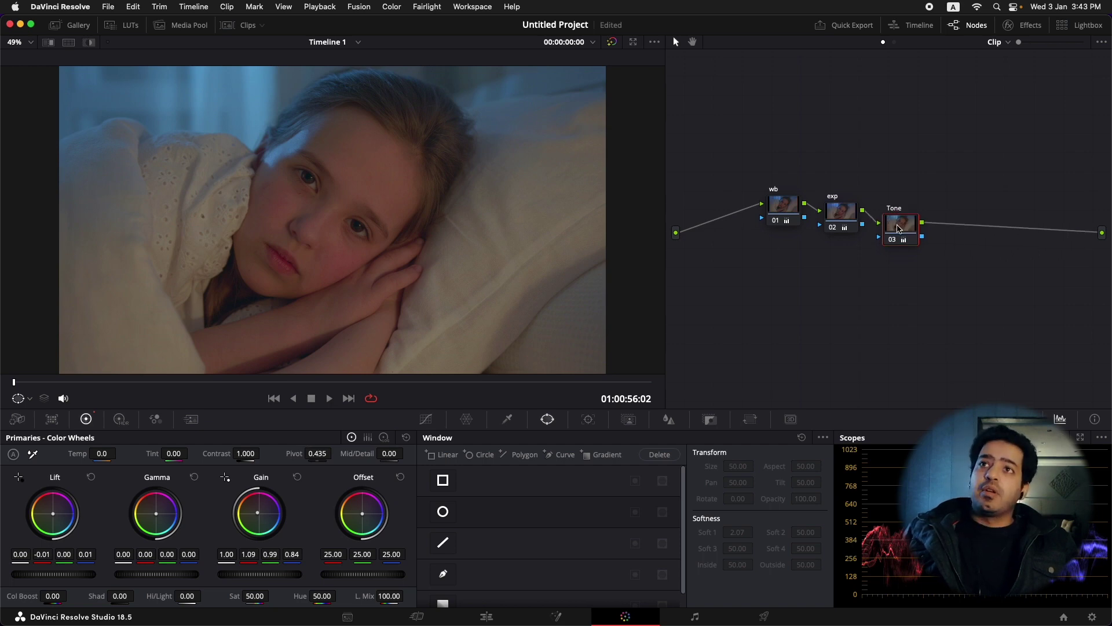
key(alt+s)
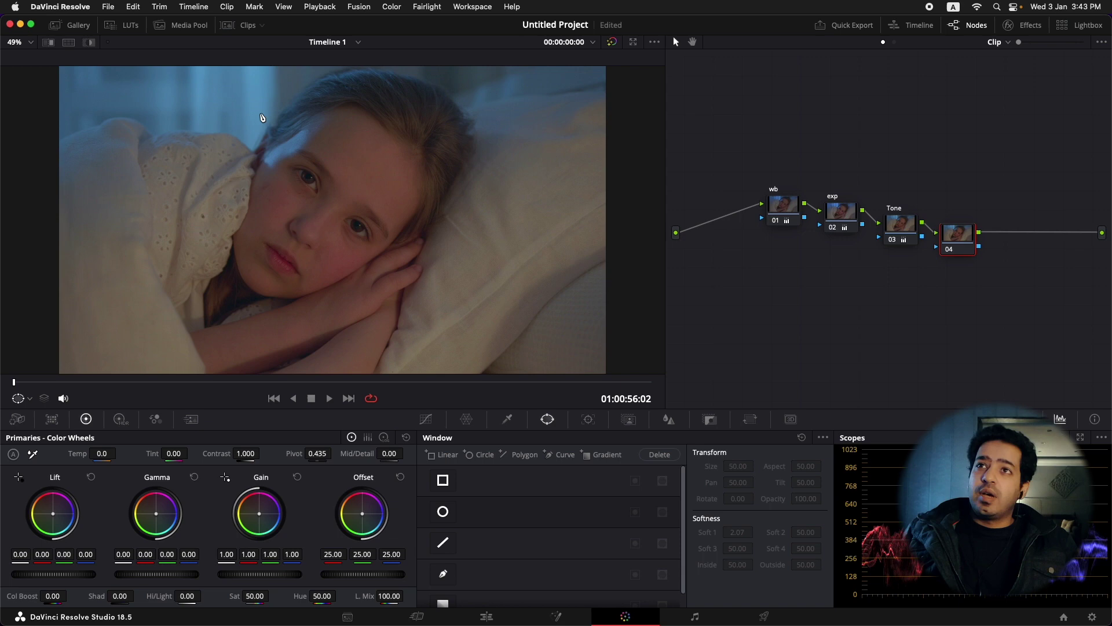
Label node 04 'blue'
right_click(957, 237)
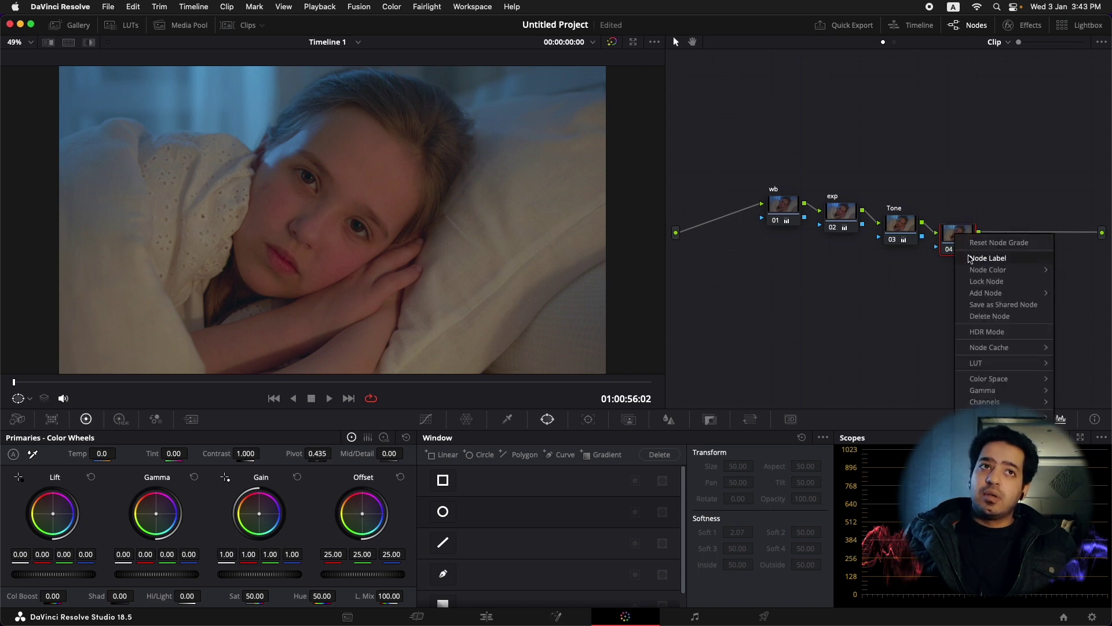
click(988, 258)
text(blue)
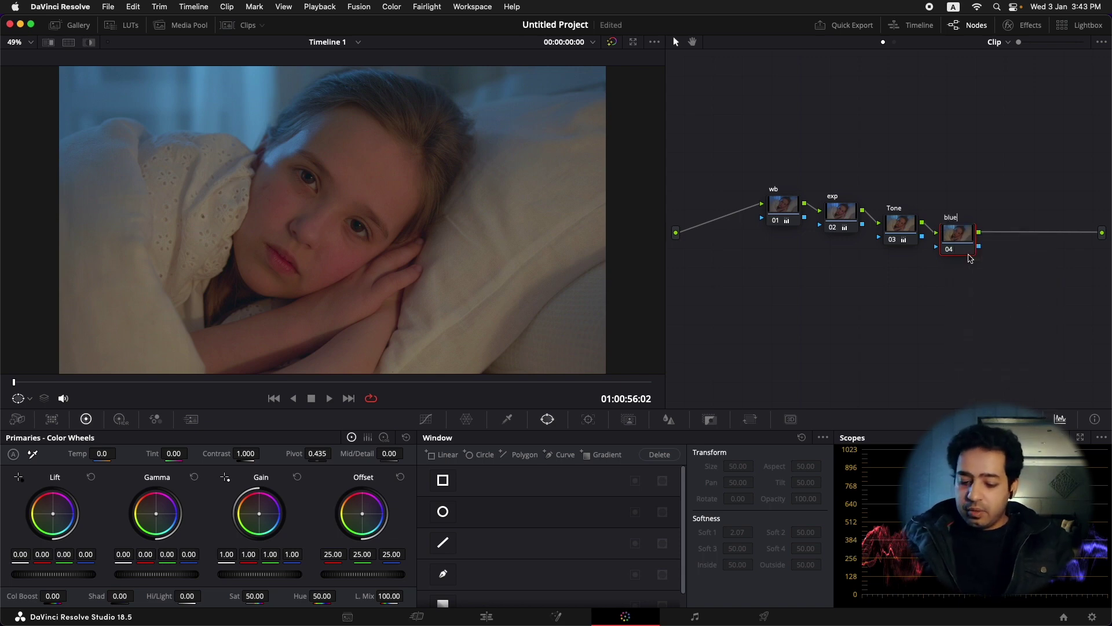
key(Return)
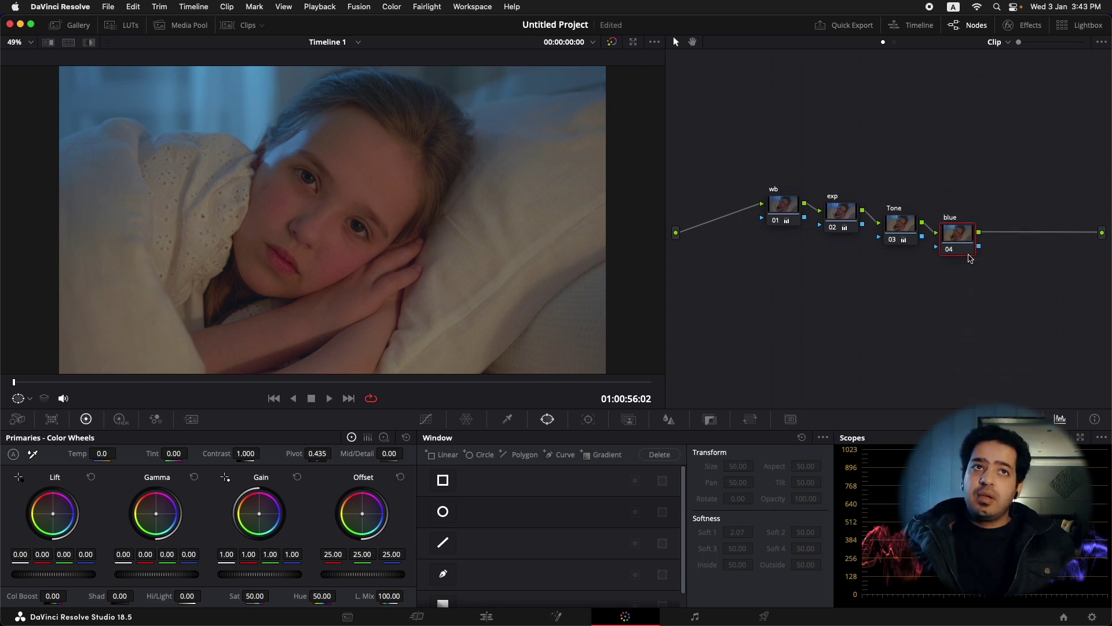
Qualify the blue background, raise Blur Radius to 129.8, and widen the Hue and Luminance ranges
click(508, 419)
mouse_move(146, 98)
mouse_down()
mouse_move(285, 92)
mouse_move(285, 70)
mouse_move(318, 70)
mouse_move(259, 88)
mouse_up()
key(shift+h)
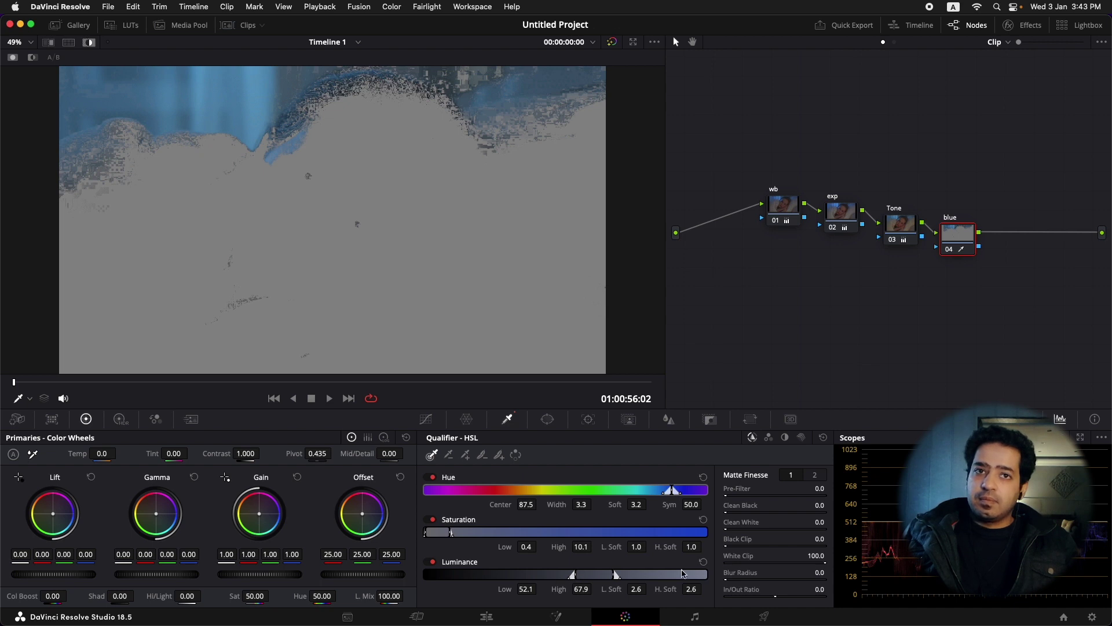
drag(726, 578, 859, 573)
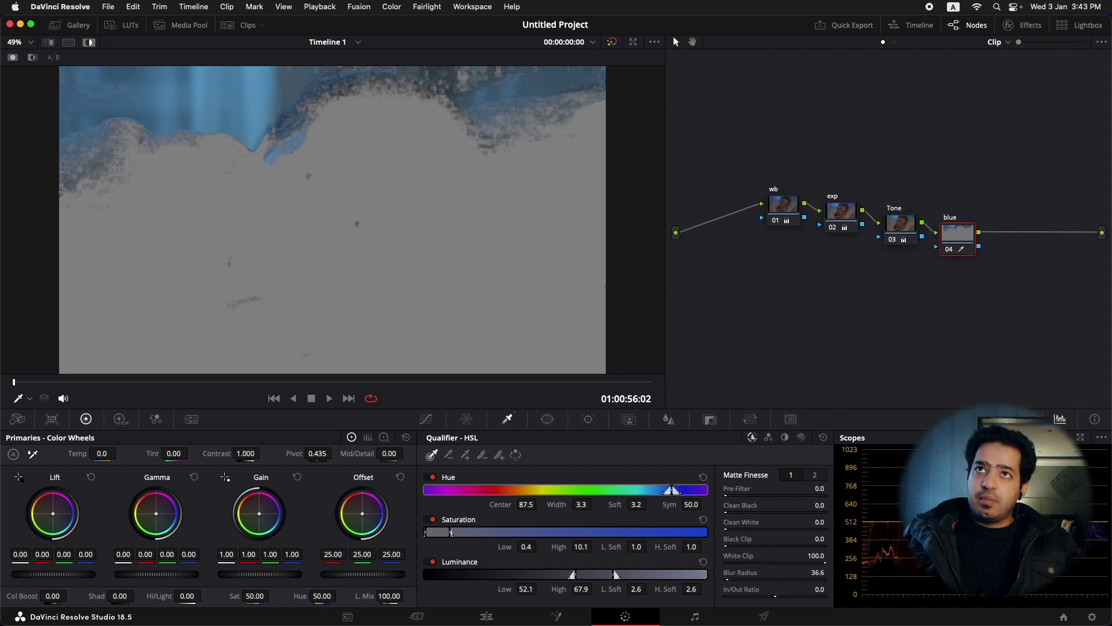
drag(644, 314, 816, 316)
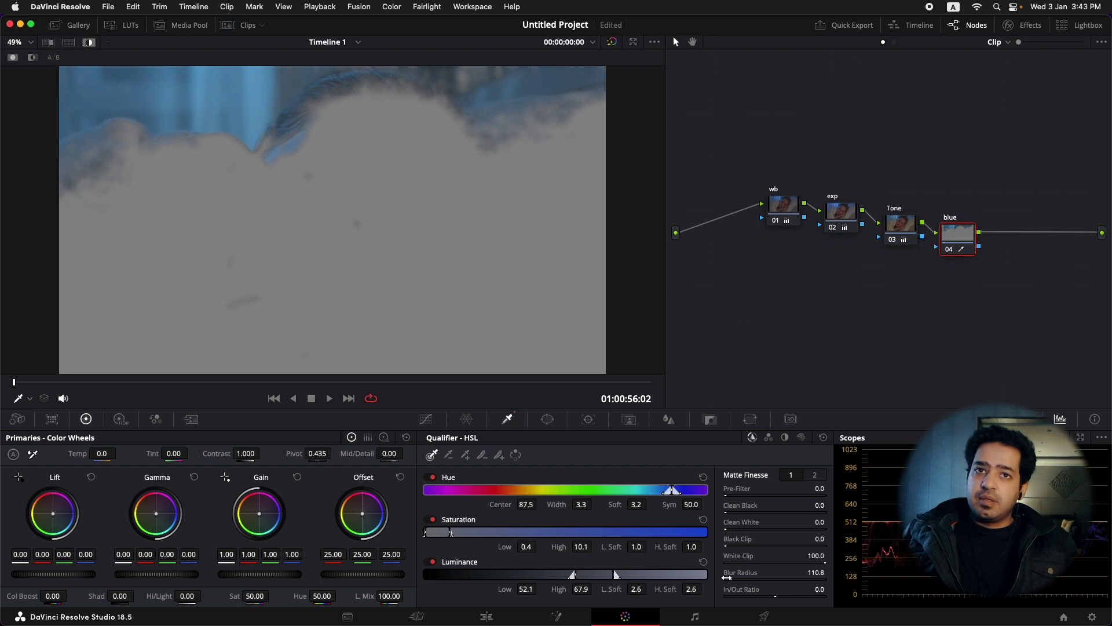
drag(728, 575, 843, 576)
drag(573, 575, 562, 574)
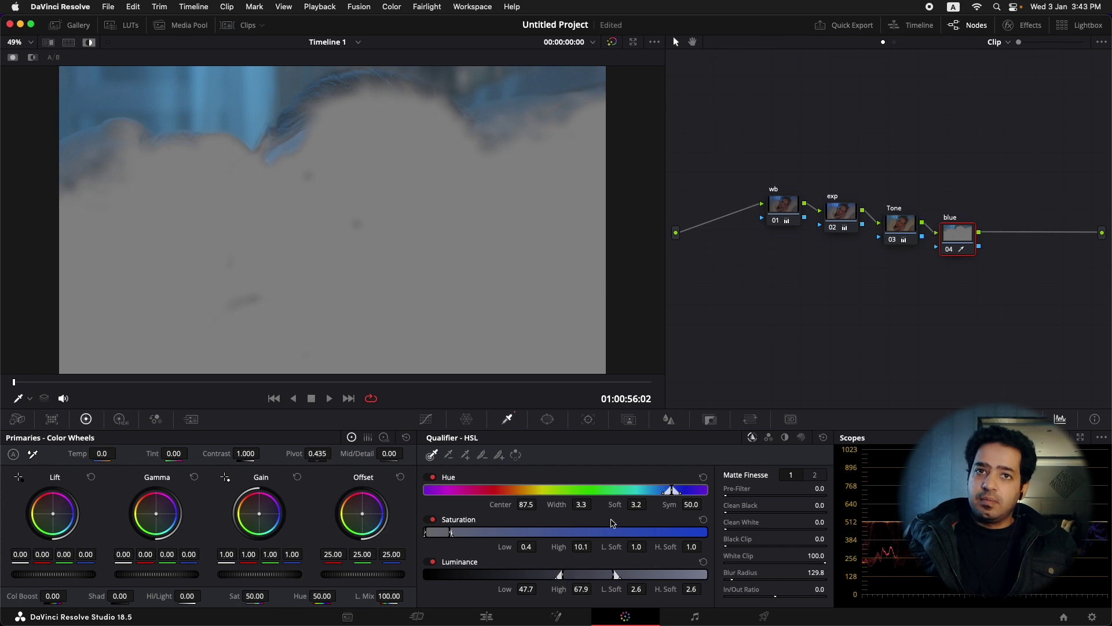
drag(574, 504, 601, 504)
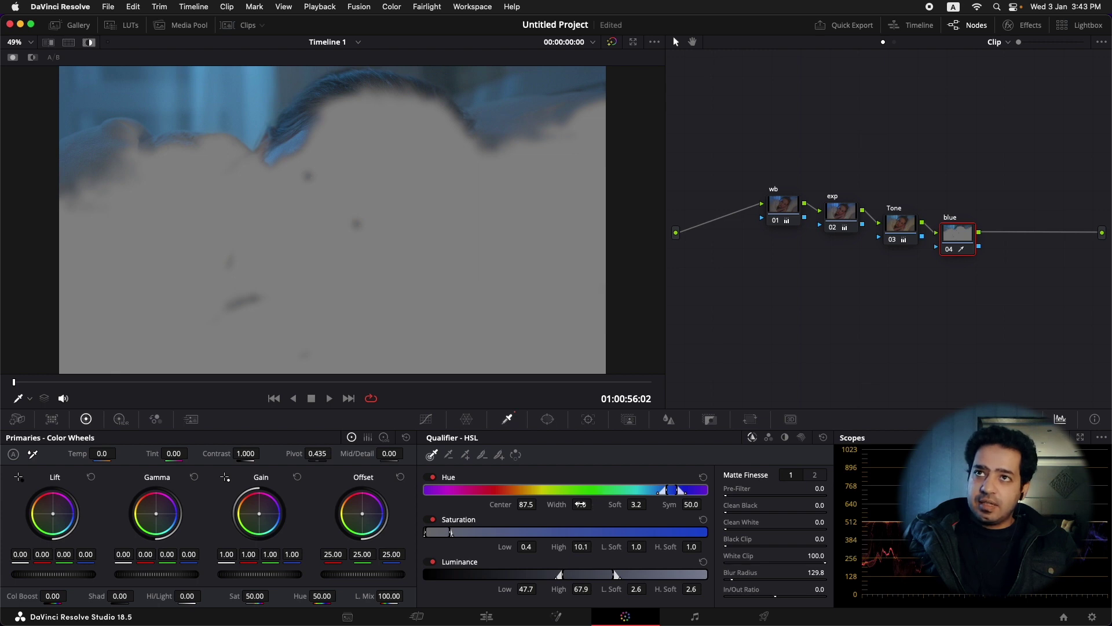
With Highlight off, drop the blue node's Saturation to 32.60 and add node 05
key(shift+h)
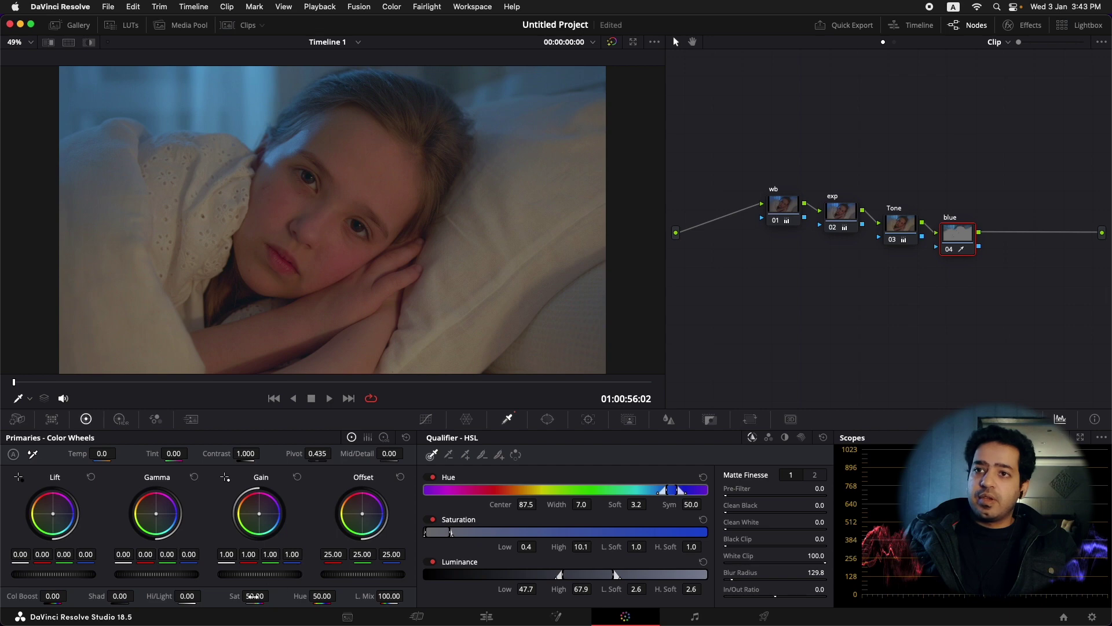
drag(253, 596, 197, 592)
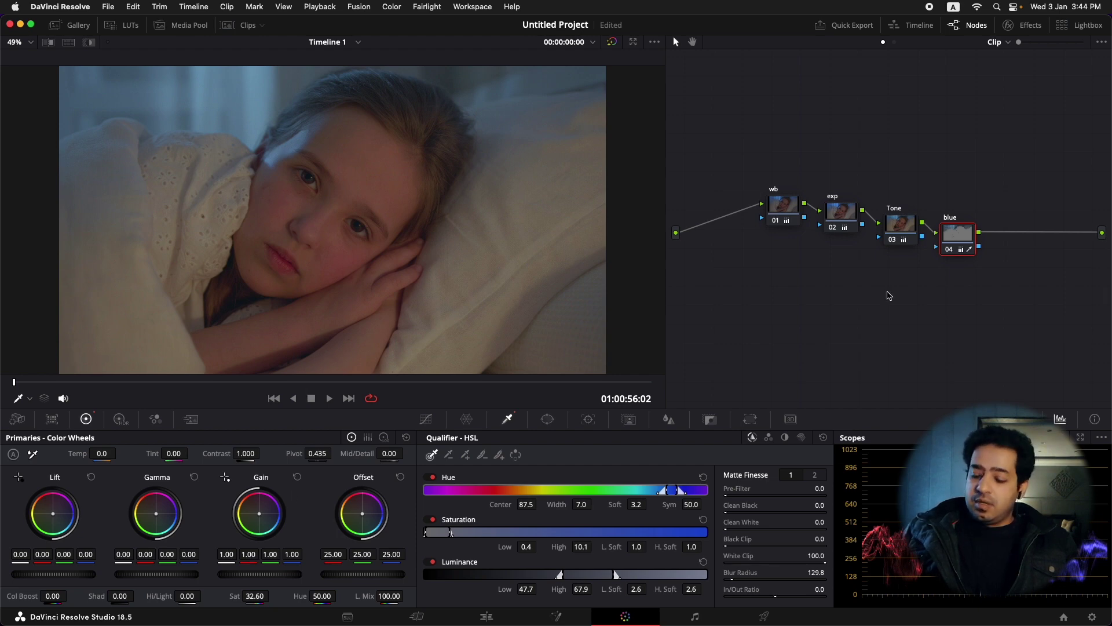
key(alt+s)
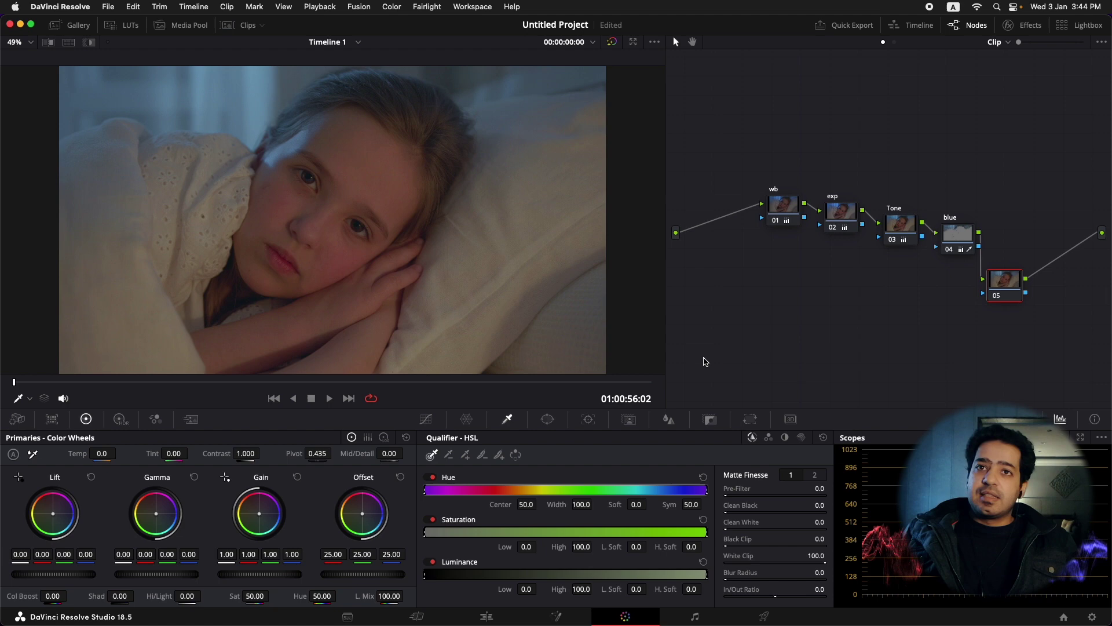
Add a gradient window on node 05, placed and rotated from the upper-left toward the face
click(548, 419)
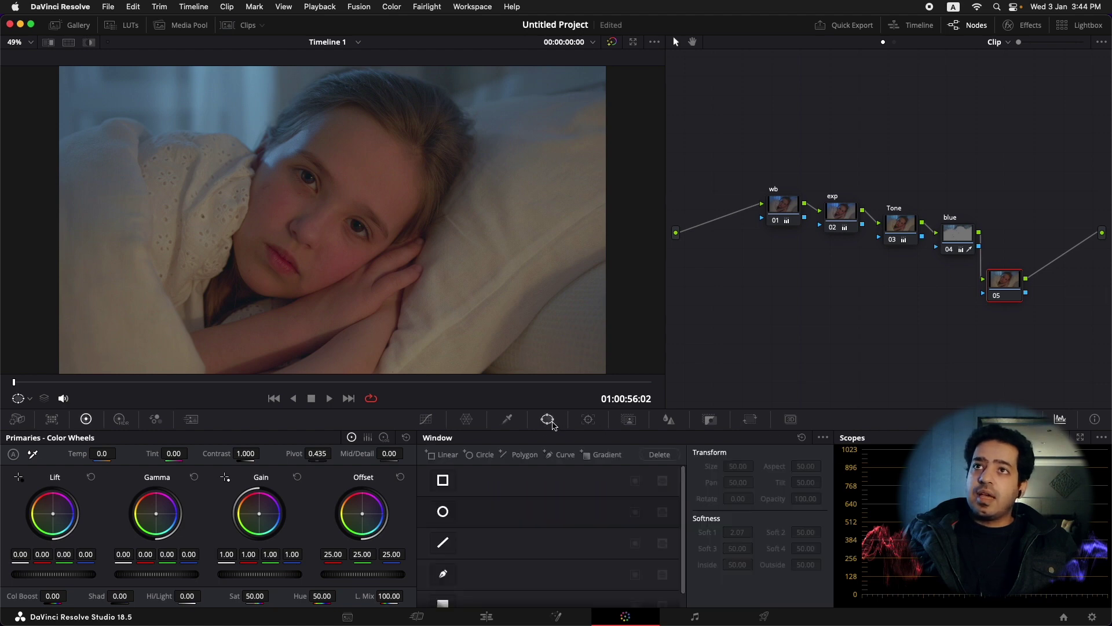
click(442, 603)
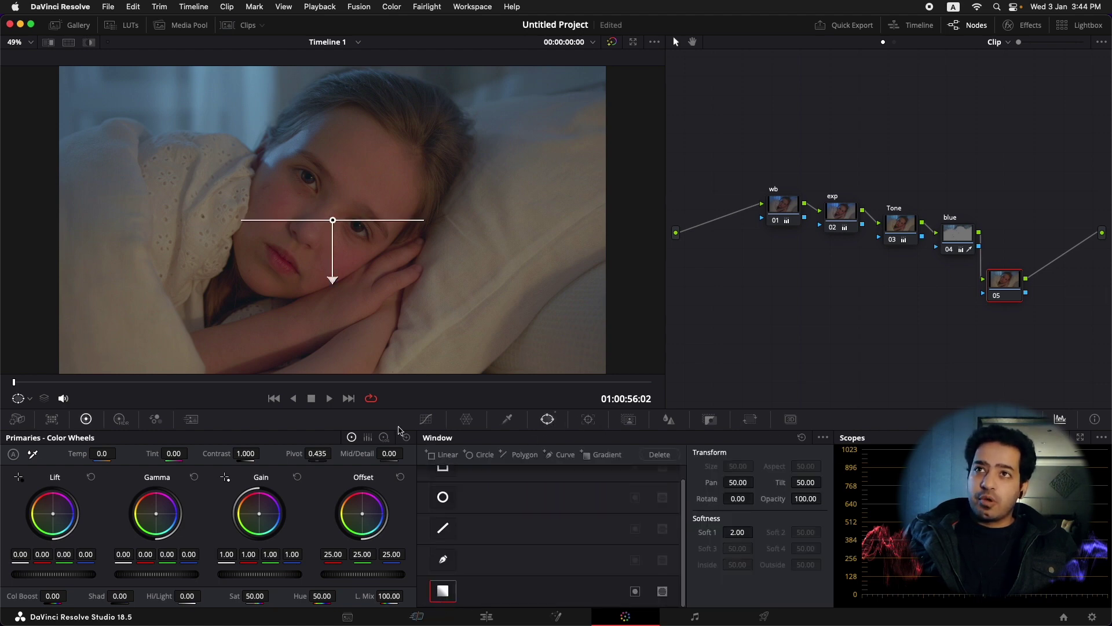
drag(331, 221, 139, 114)
drag(176, 165, 231, 181)
Add a second gradient from the lower-right at Pan 60.53, Tilt 44.70, Rotate 124.18
click(594, 459)
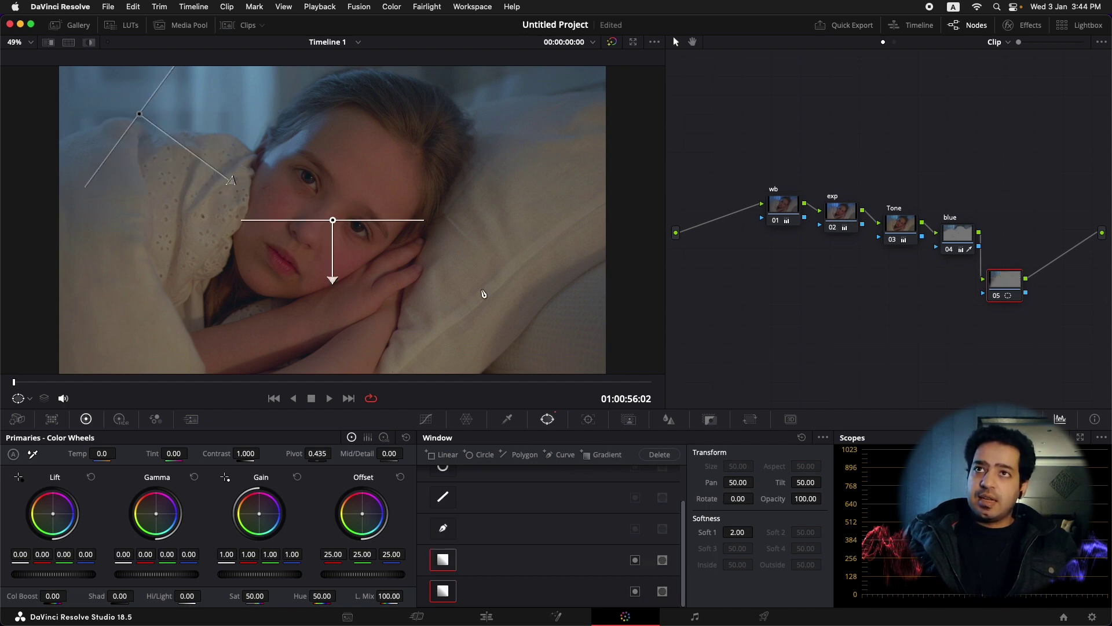
drag(336, 279, 199, 119)
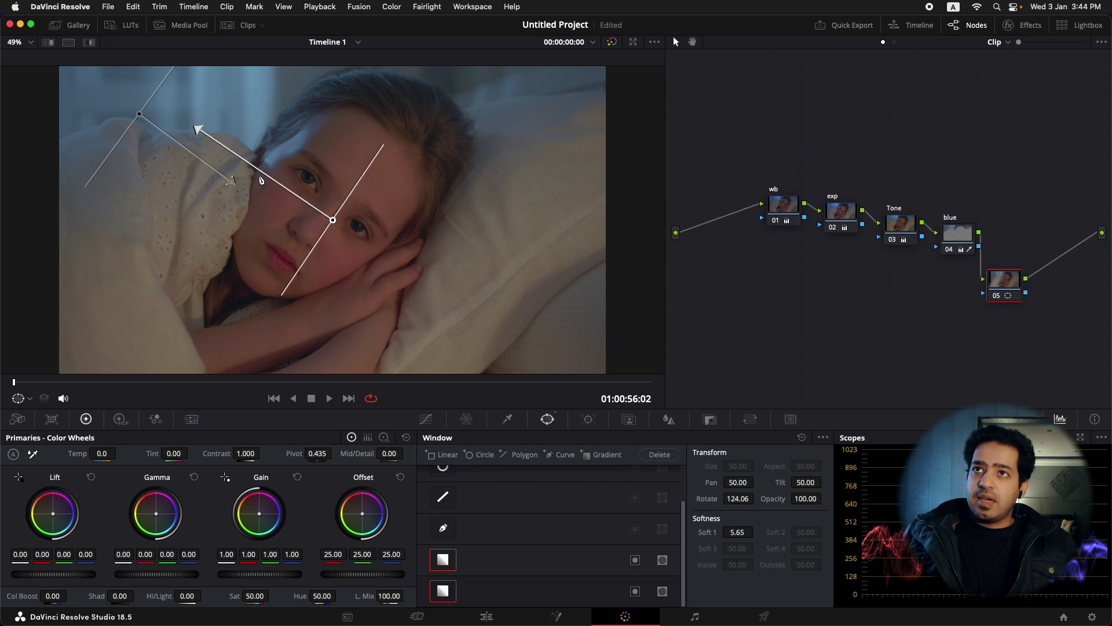
drag(332, 220, 578, 344)
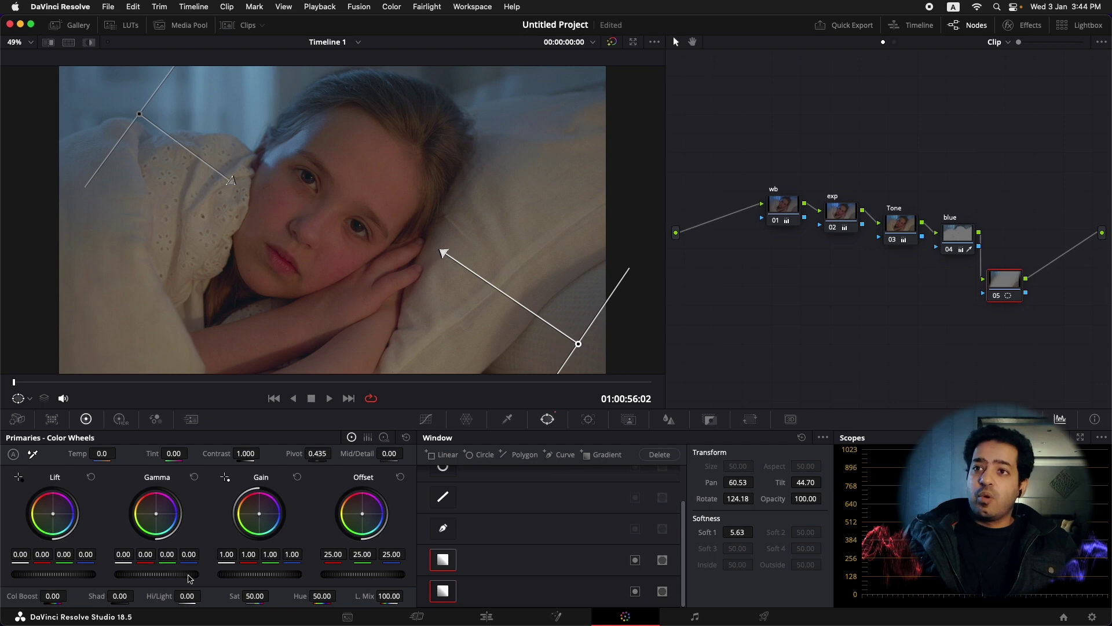
Lower Gamma to -0.12 and refine both gradients, the second to Pan 61.00, Tilt 42.39, Rotate 129.99, Soft 7.76
mouse_move(190, 579)
mouse_down()
mouse_move(156, 576)
mouse_move(177, 577)
mouse_up()
scroll(515, 269, down, 4)
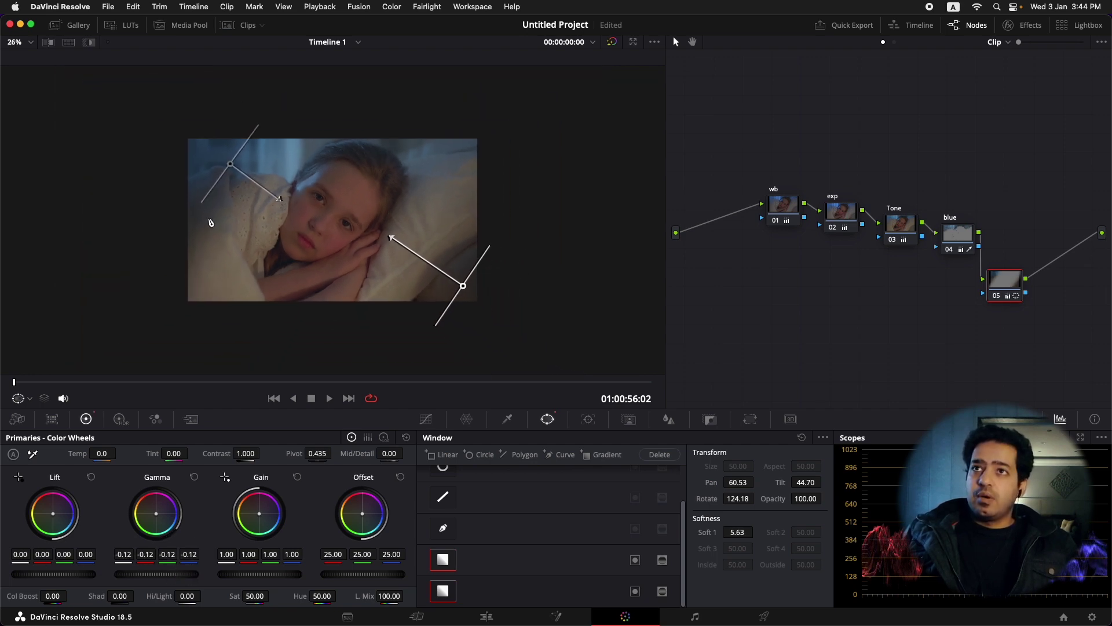
drag(235, 175, 171, 137)
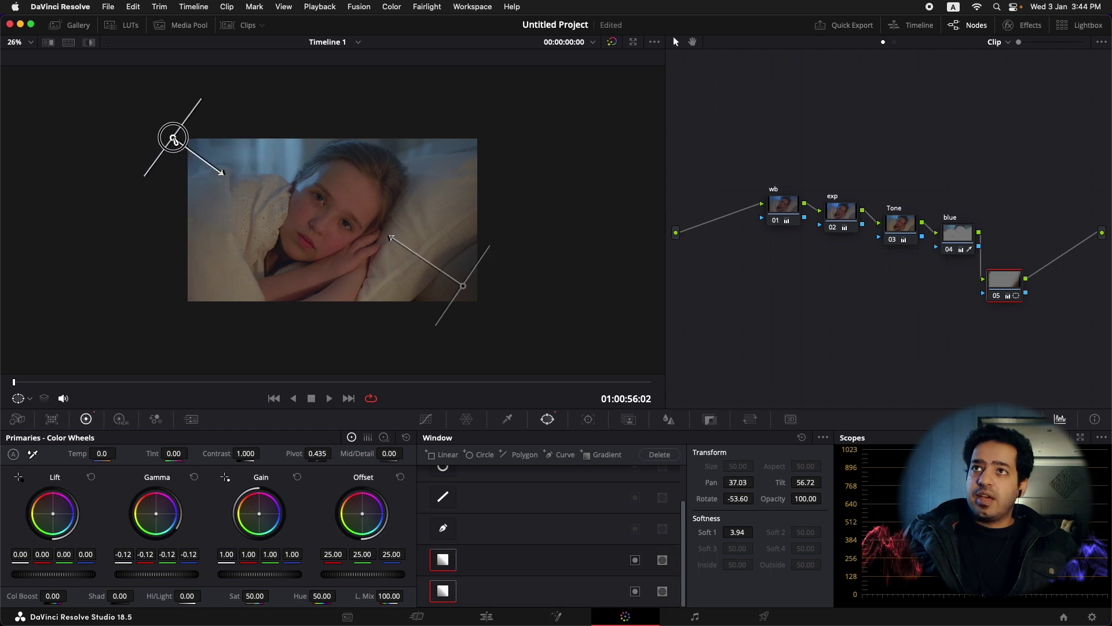
drag(218, 174, 255, 199)
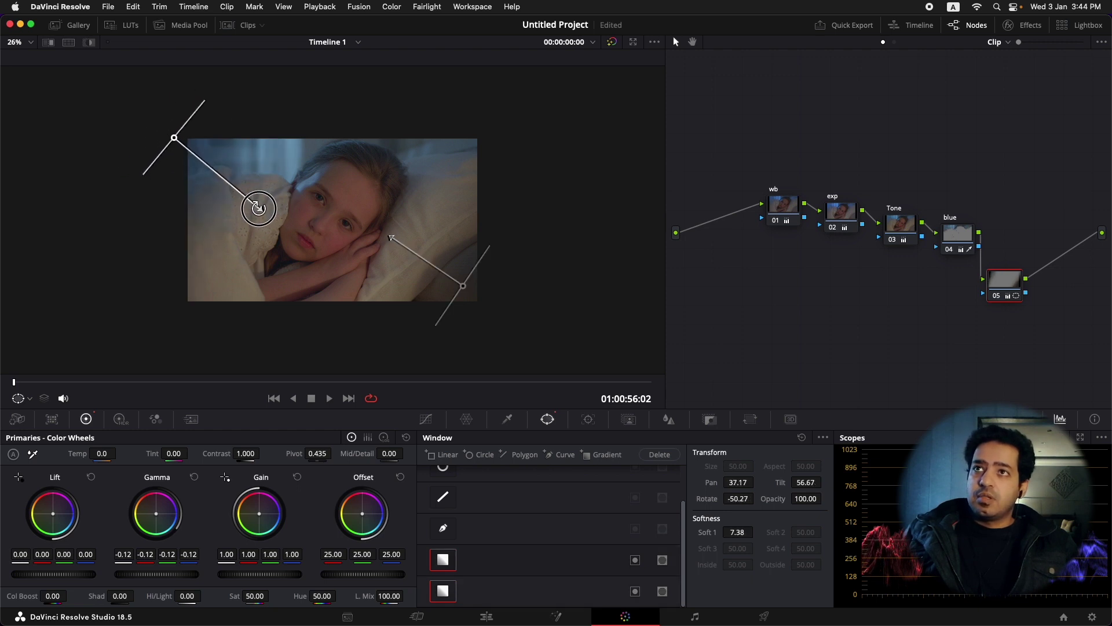
drag(174, 137, 215, 132)
drag(300, 200, 275, 206)
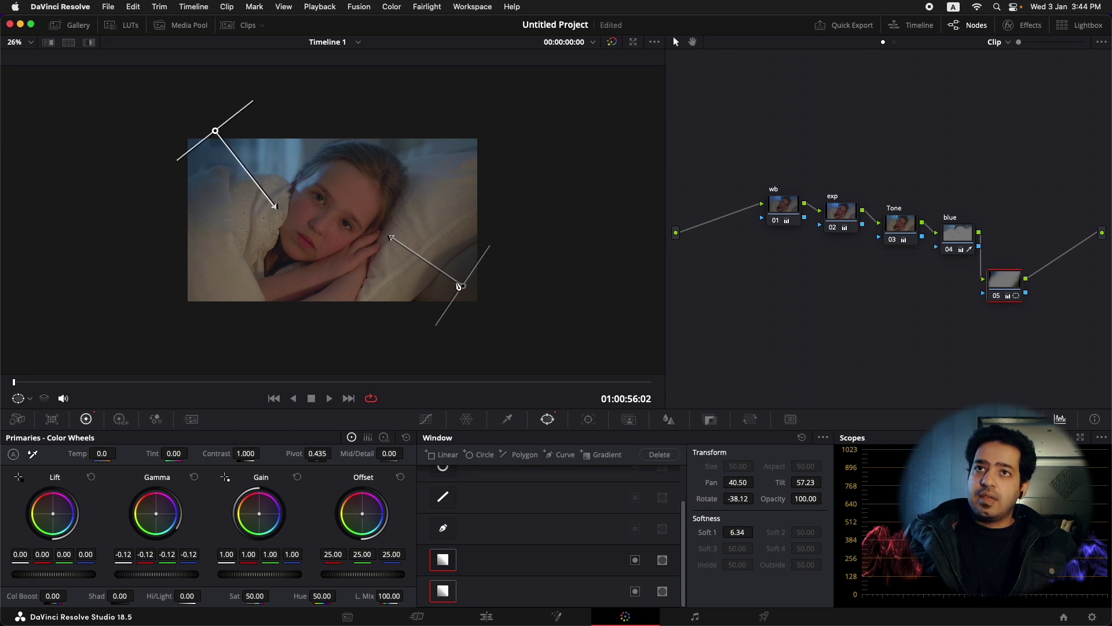
drag(459, 285, 469, 316)
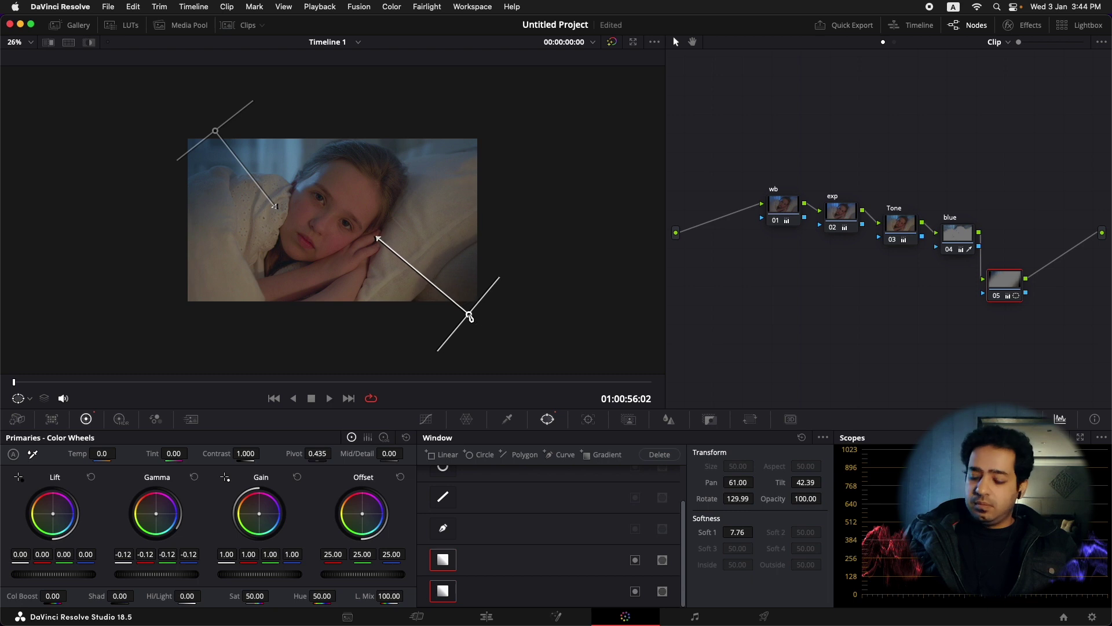
scroll(469, 316, up, 3)
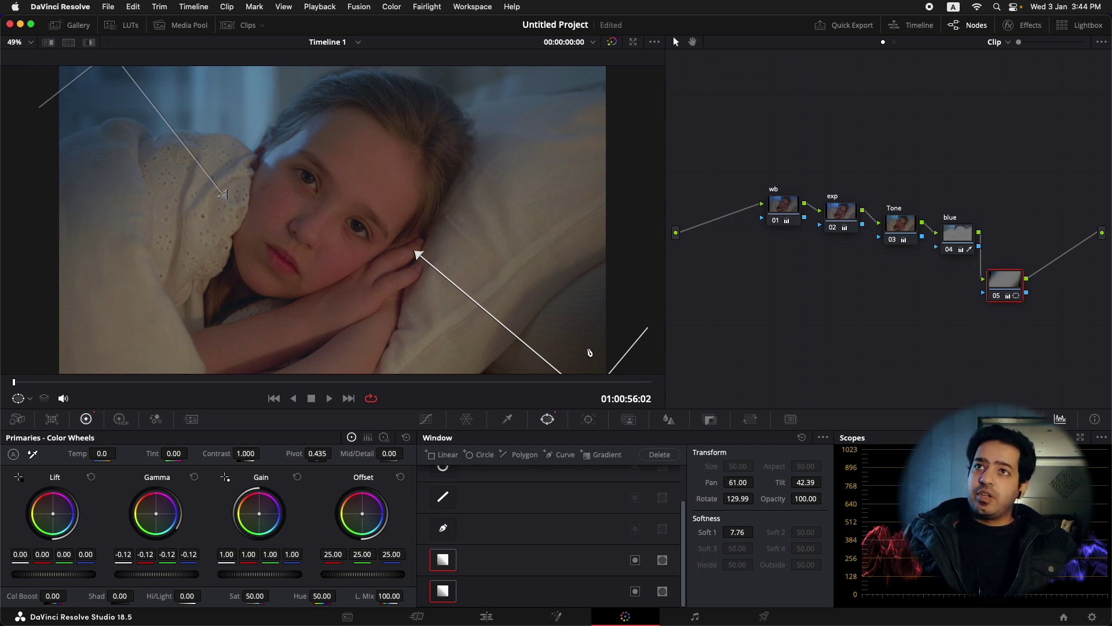
key(shift+d)
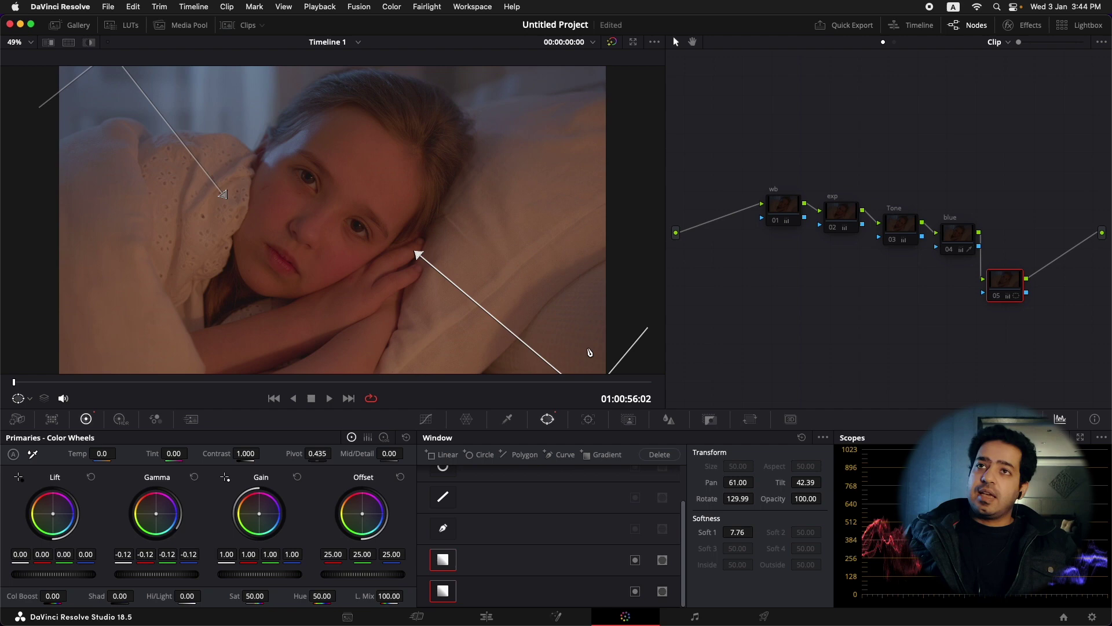
key(shift+d)
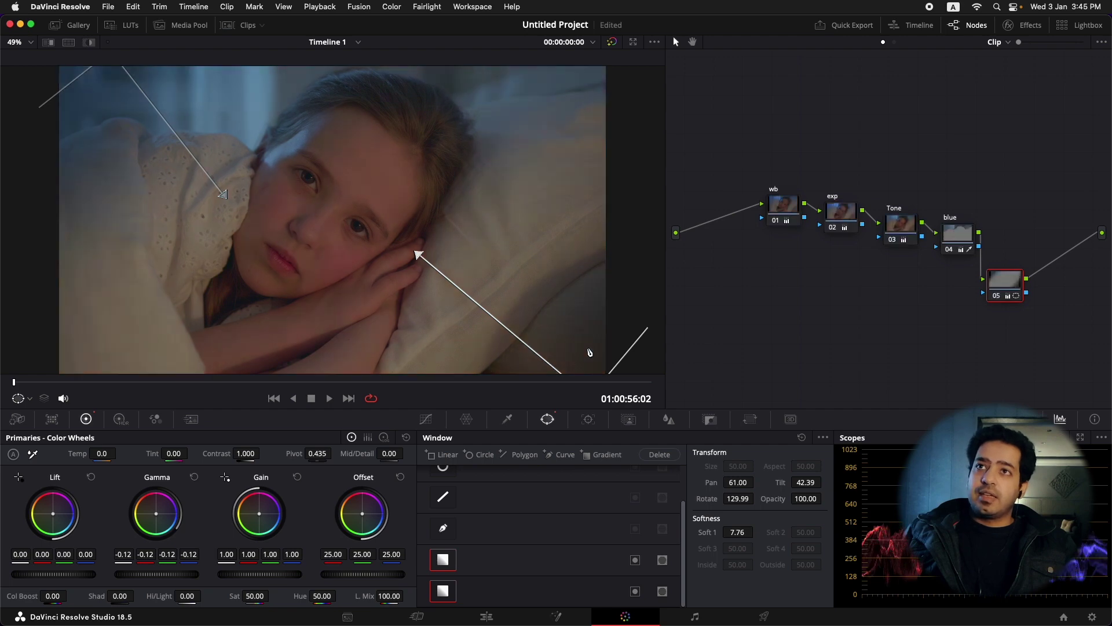